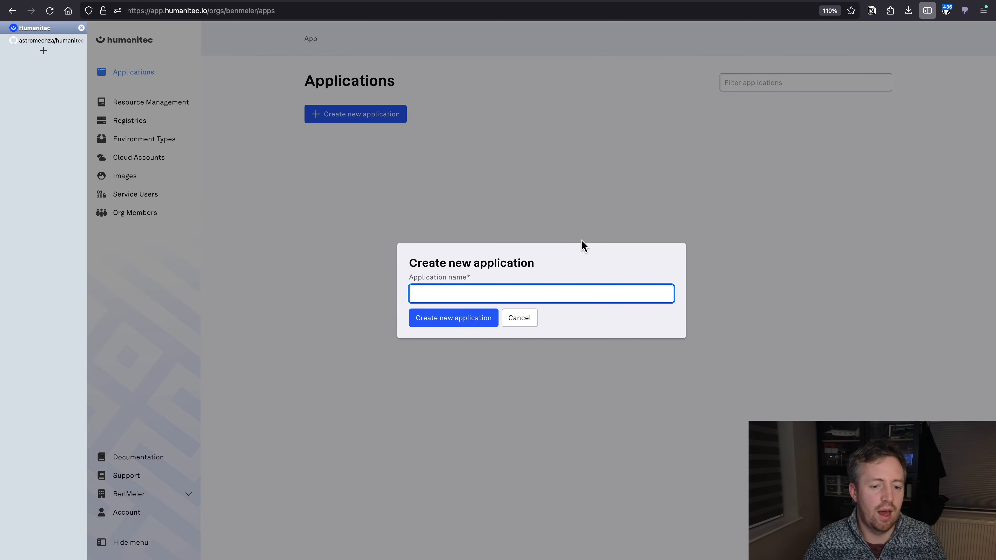
Create a new application named demo and open its development environment
text(demo)
click(430, 318)
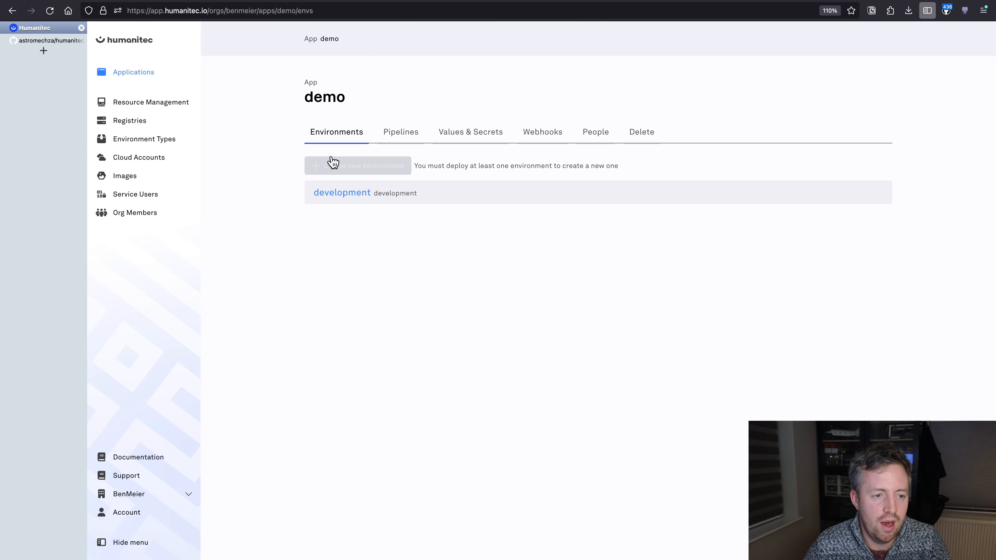
click(335, 194)
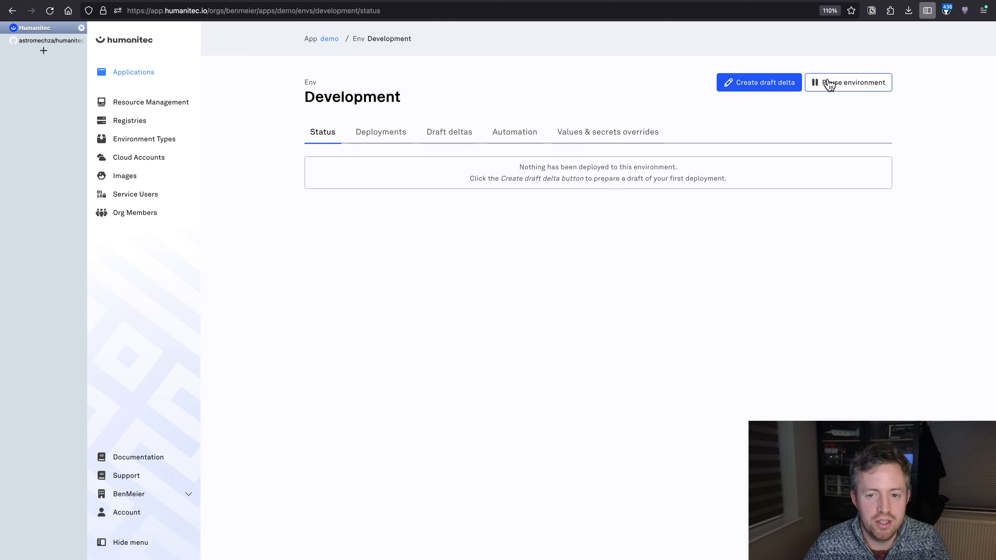
Create a draft delta for the development environment and add a workload named demo-app based on the default-module profile
click(780, 83)
click(364, 202)
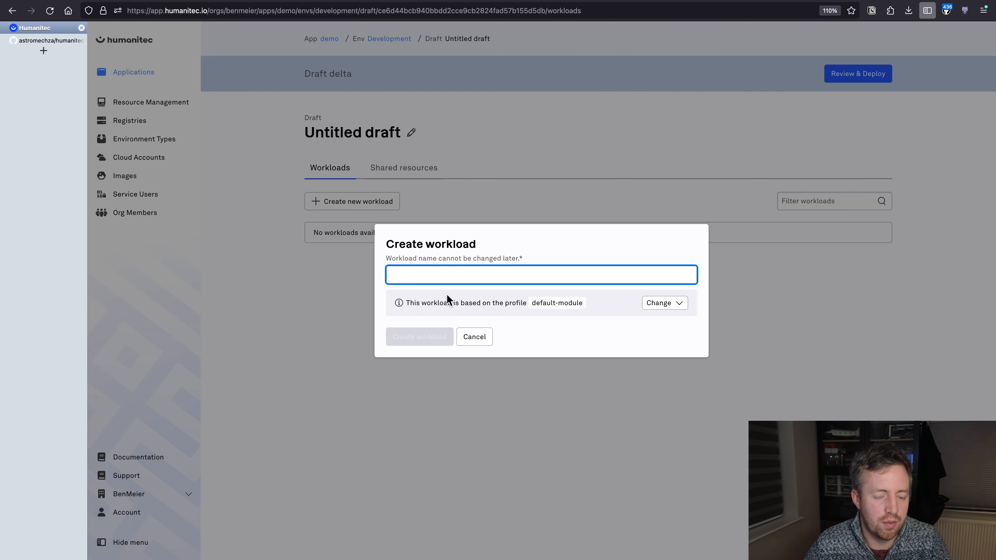
text(demo-app)
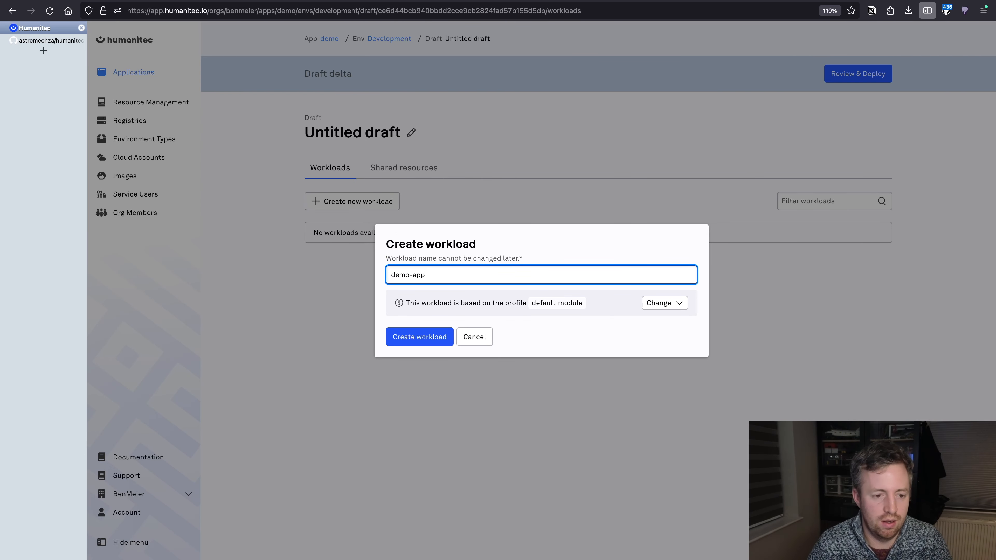
click(438, 339)
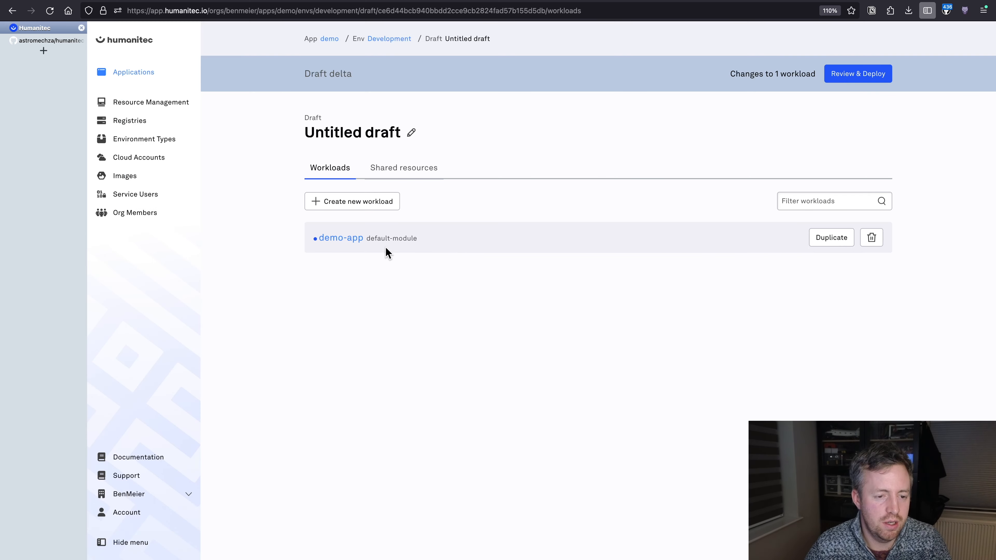
Add a container to the demo-app workload using the ghcr.io/astromechza/demo-app image
click(343, 238)
click(345, 205)
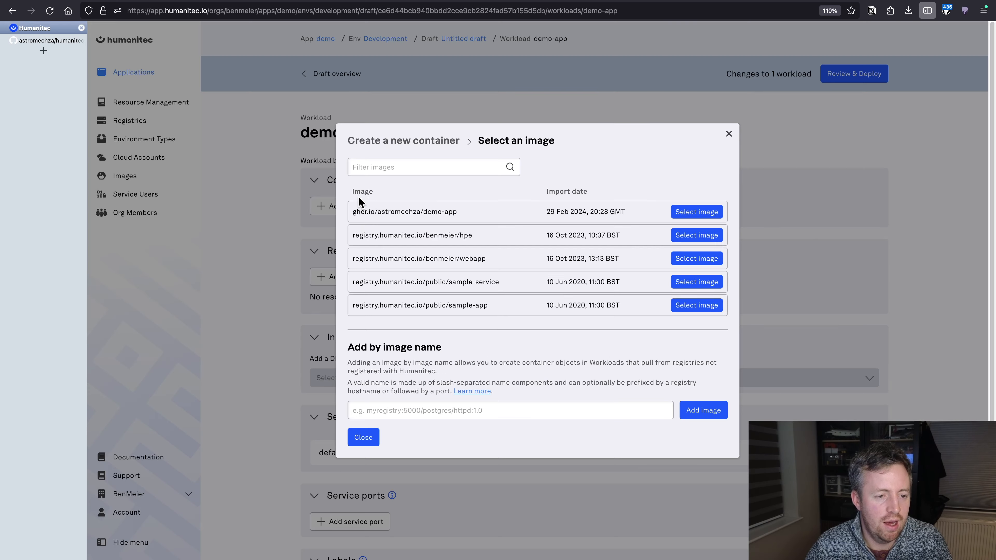
click(699, 212)
click(702, 316)
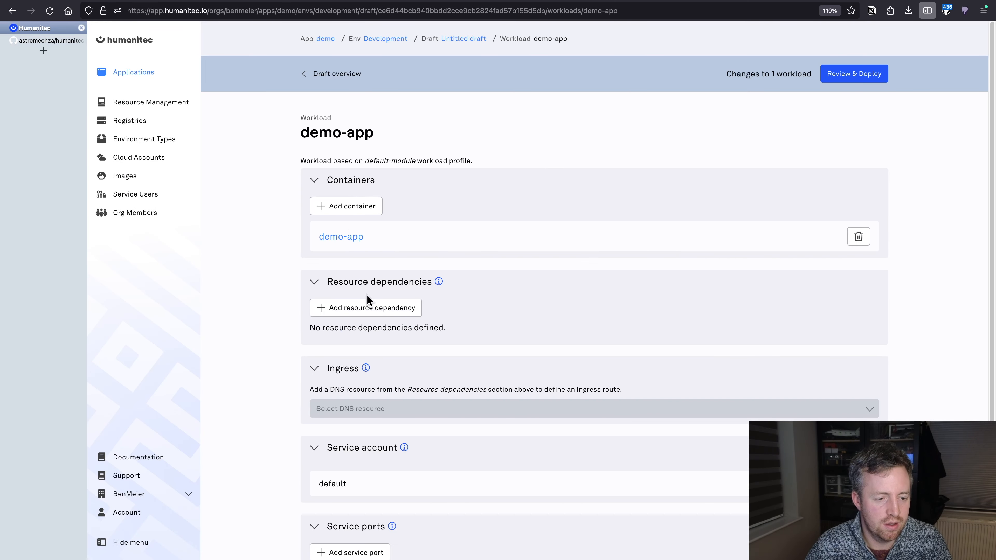
Add a DNS resource dependency named dns to the demo-app workload
scroll(365, 321, down, 1)
scroll(353, 253, down, 2)
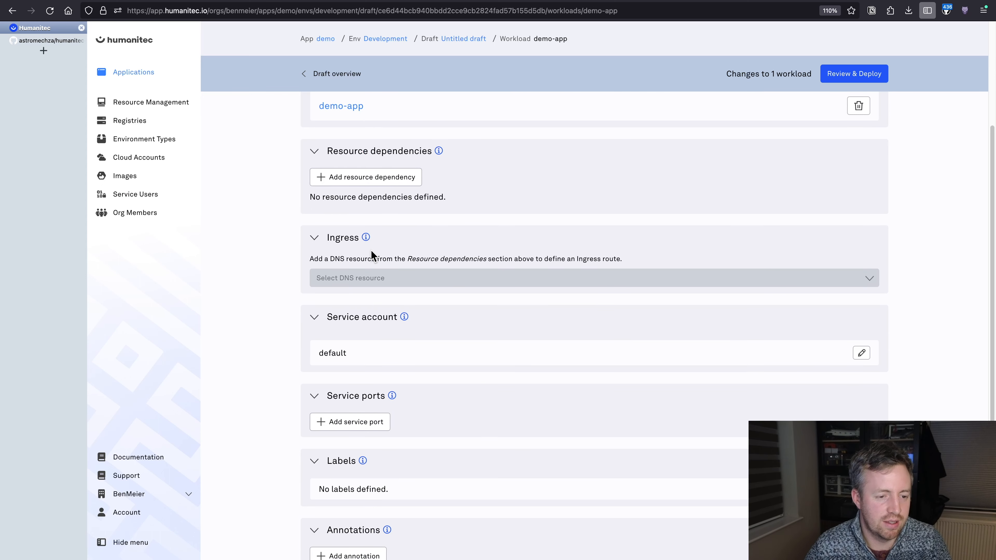
click(379, 177)
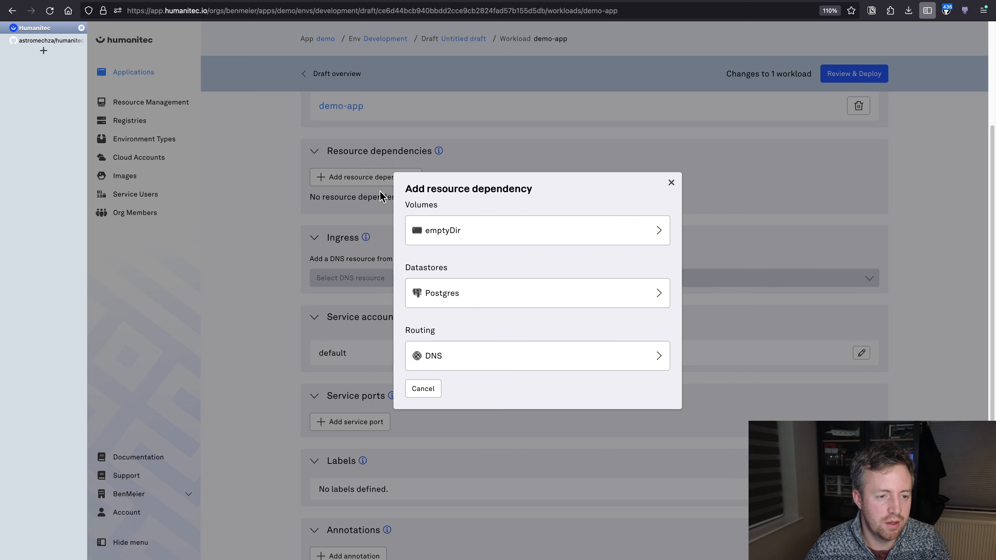
click(482, 359)
click(512, 267)
text(dns)
click(646, 338)
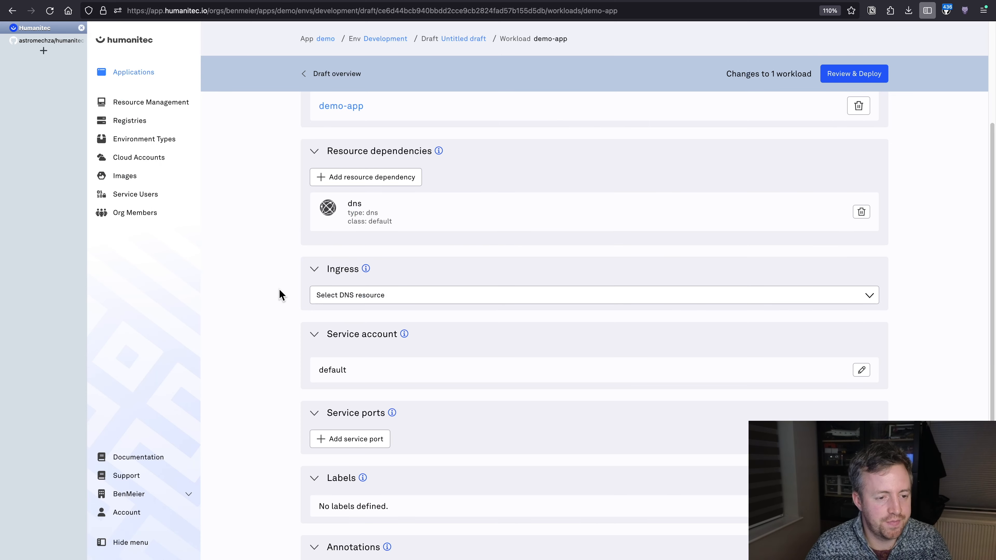
Add a TCP service port named web with service port 8080 and container port 8080
click(386, 439)
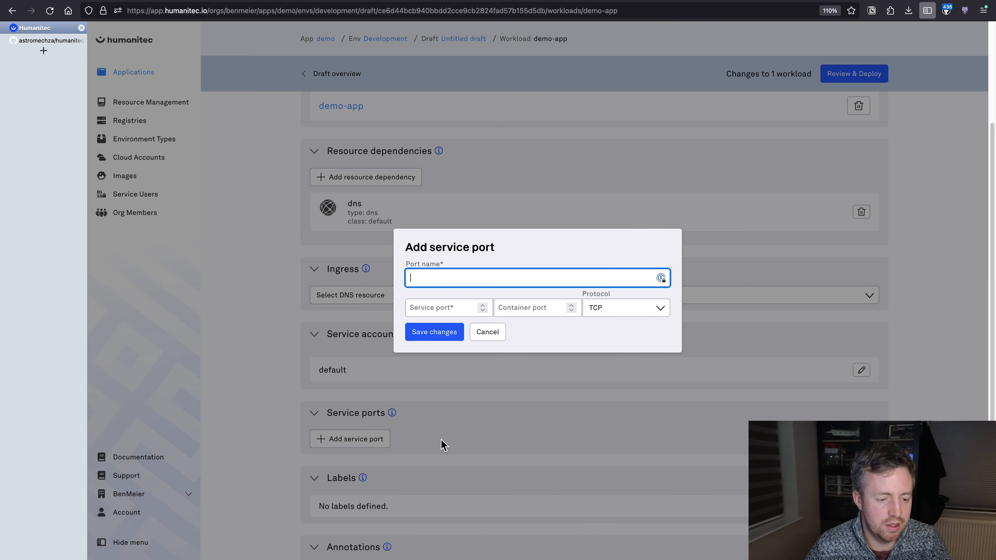
text(web)
key(Tab)
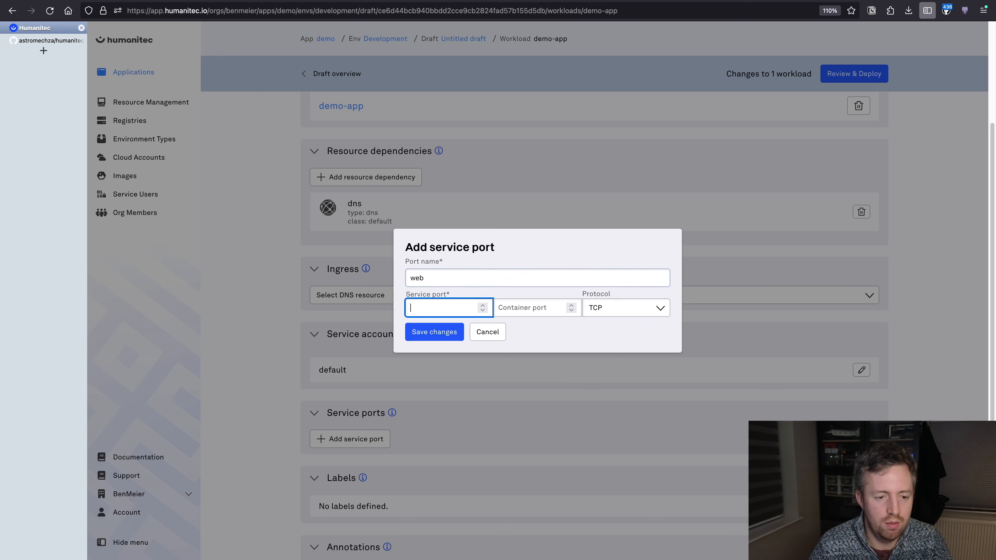
text(8080)
key(Tab)
text(80)
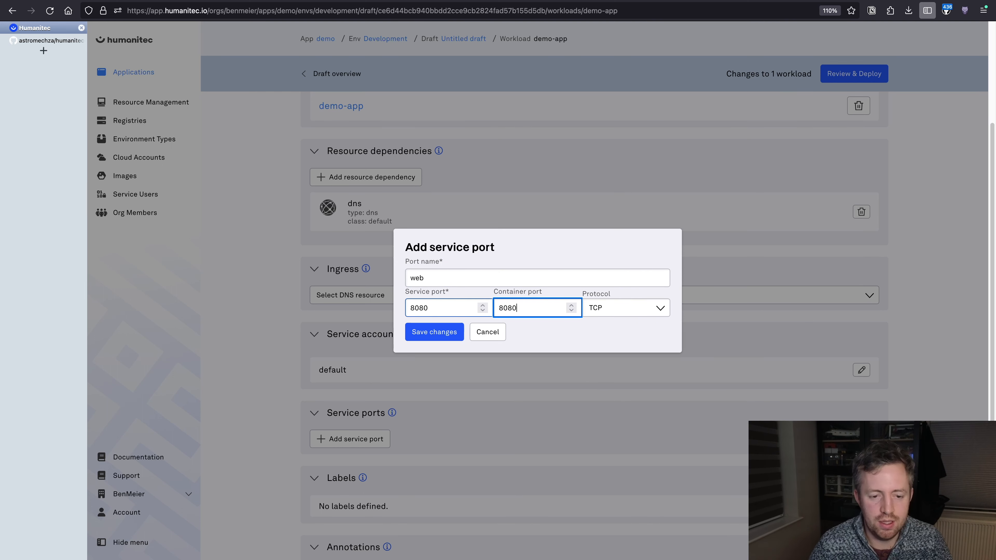
click(435, 334)
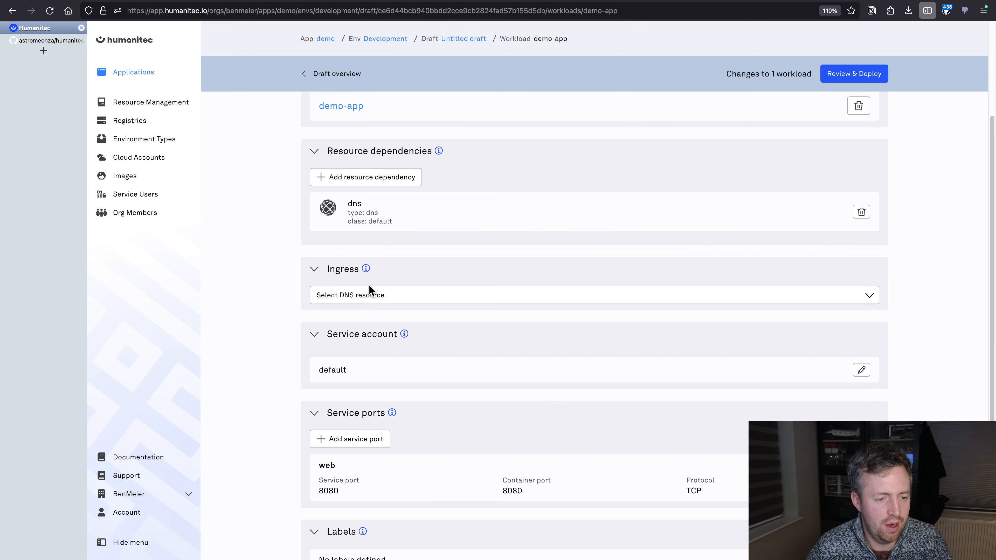
Define an ingress route on the dns resource with path type Prefix, path / and port 8080
click(370, 300)
click(351, 328)
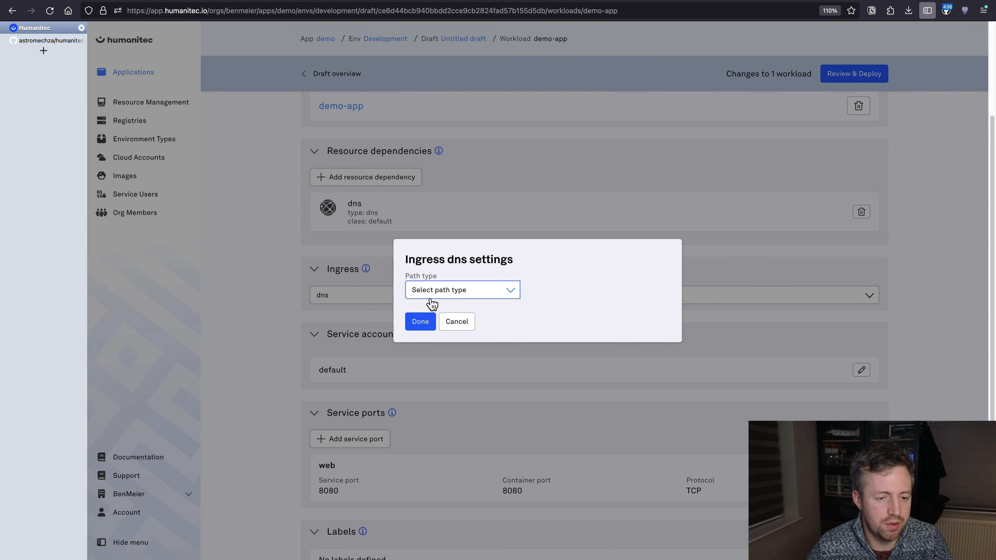
click(452, 291)
click(424, 341)
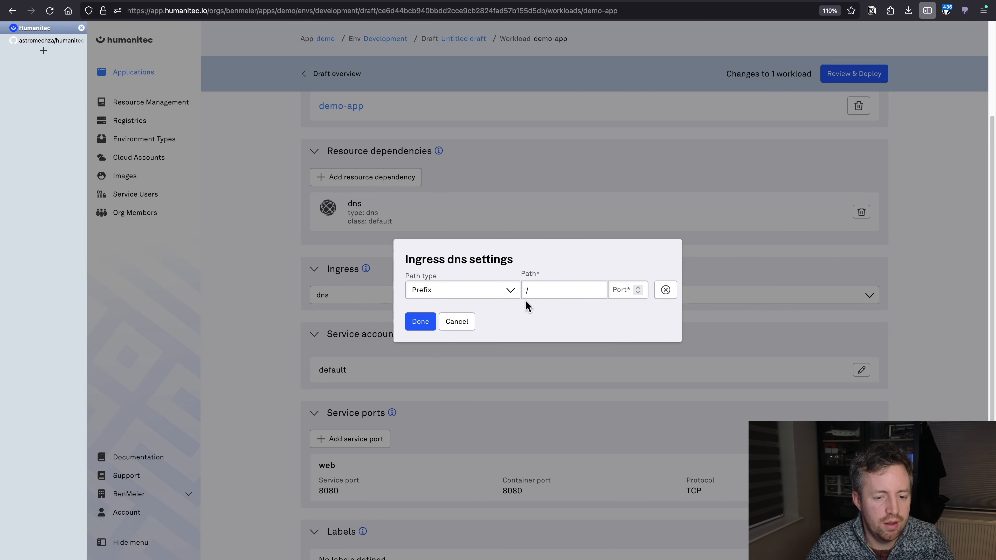
click(625, 288)
text(8080)
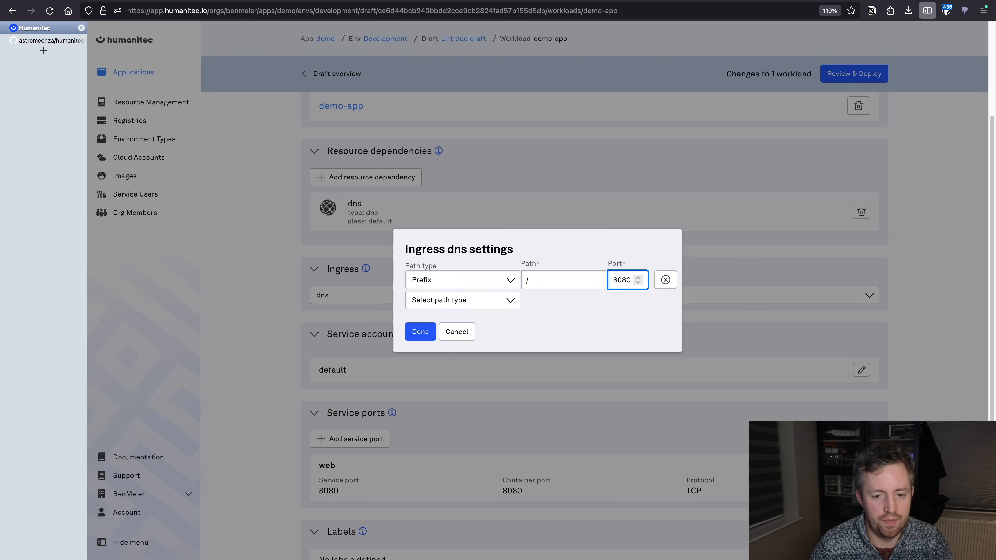
click(418, 334)
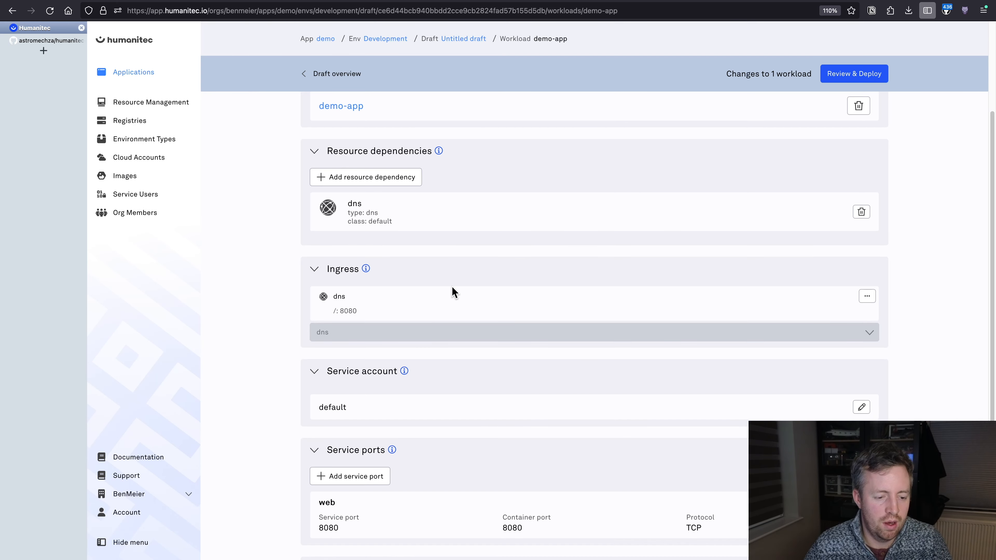
Review the draft's changes and deploy them to the development environment
scroll(452, 292, up, 3)
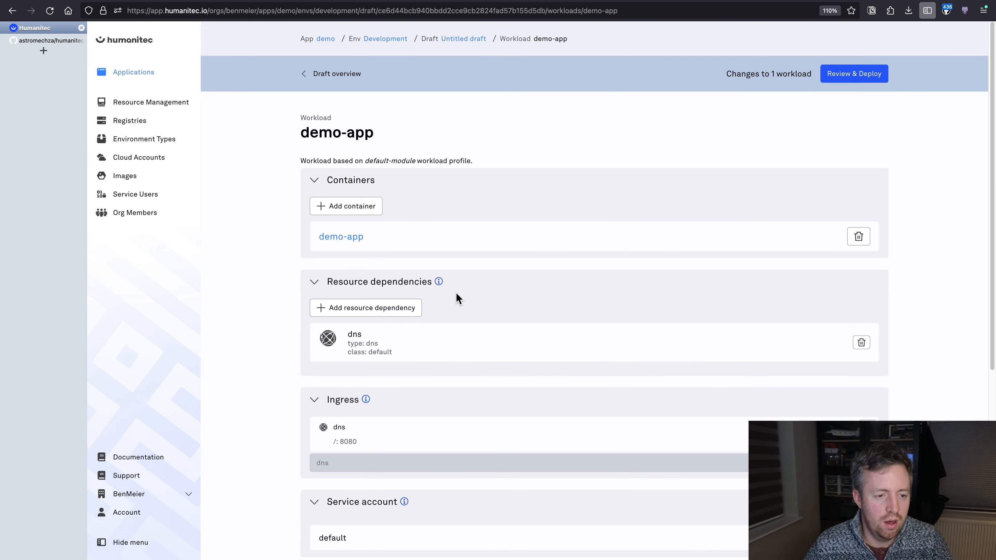
click(869, 78)
scroll(437, 275, down, 5)
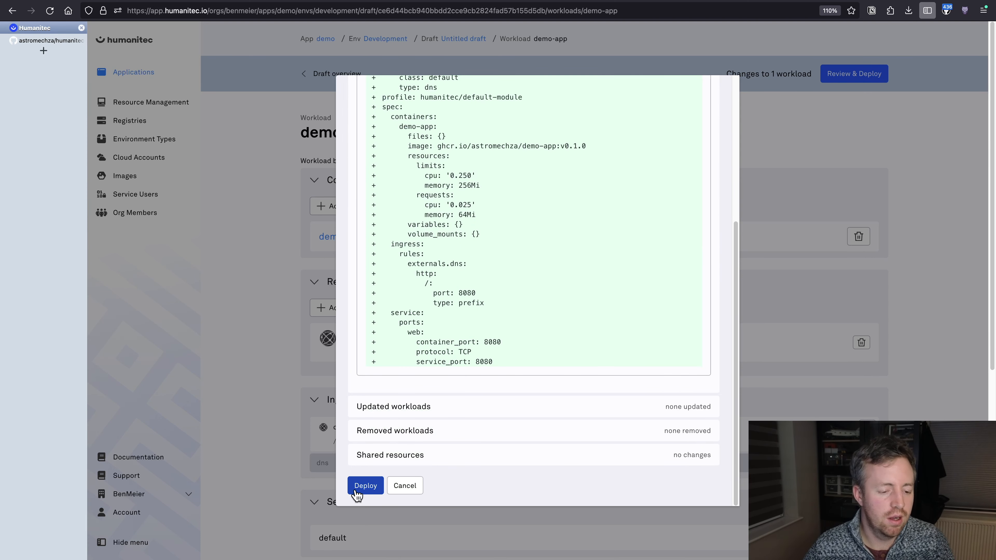
click(373, 486)
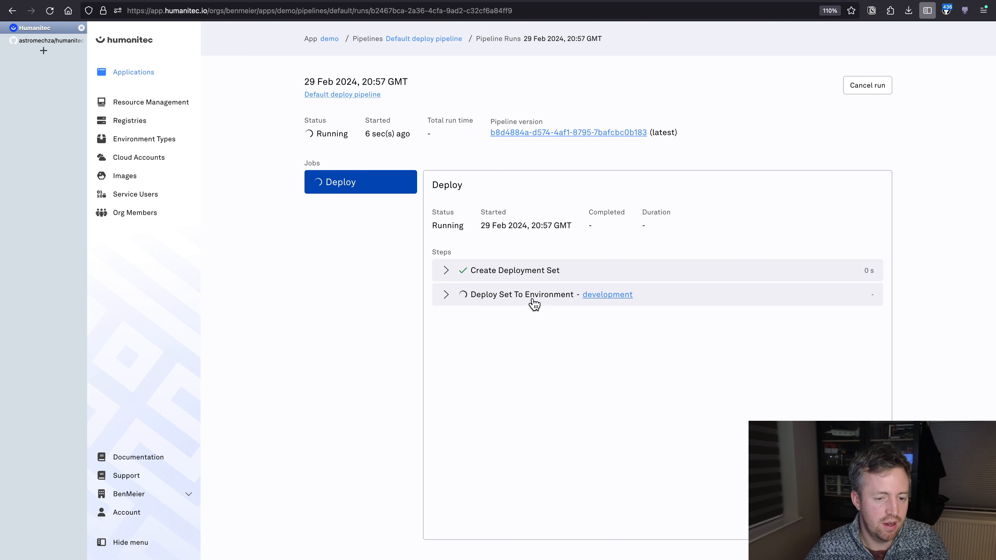
Examine the logs of the Create Deployment Set step in the pipeline run, then collapse them
click(541, 267)
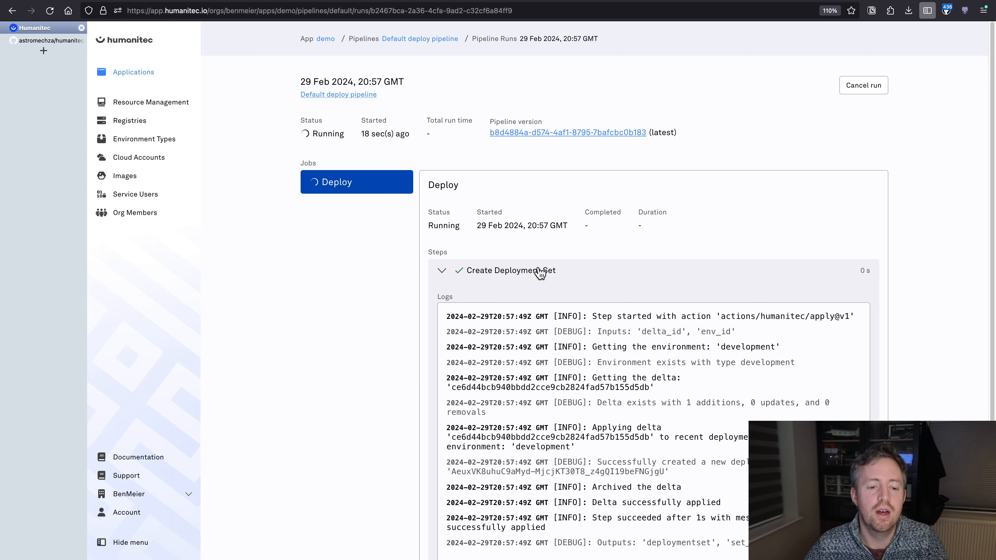
scroll(561, 258, down, 3)
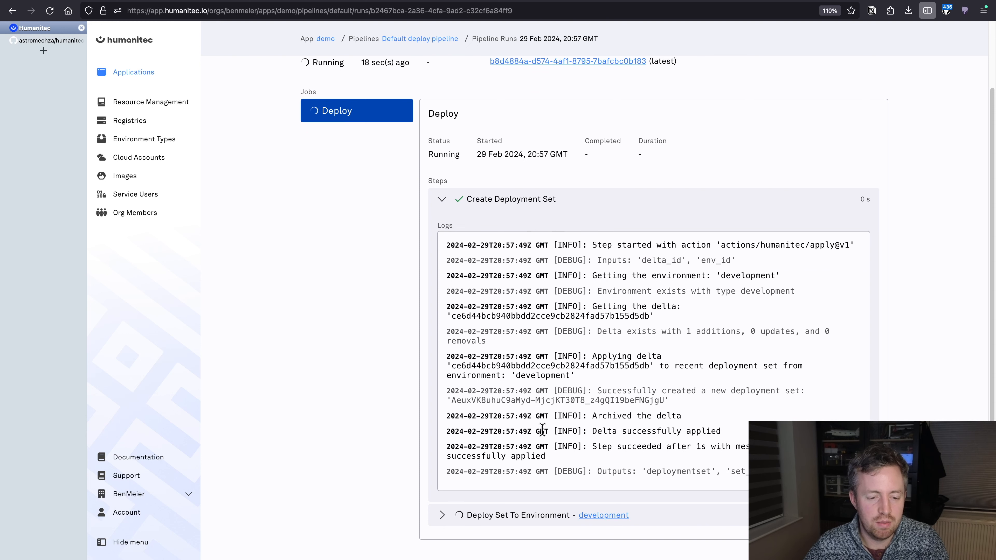
click(514, 200)
Examine the Deploy Set To Environment logs for the cluster, namespace and DNS resource provisioning until the run ends, and collapse them
click(506, 300)
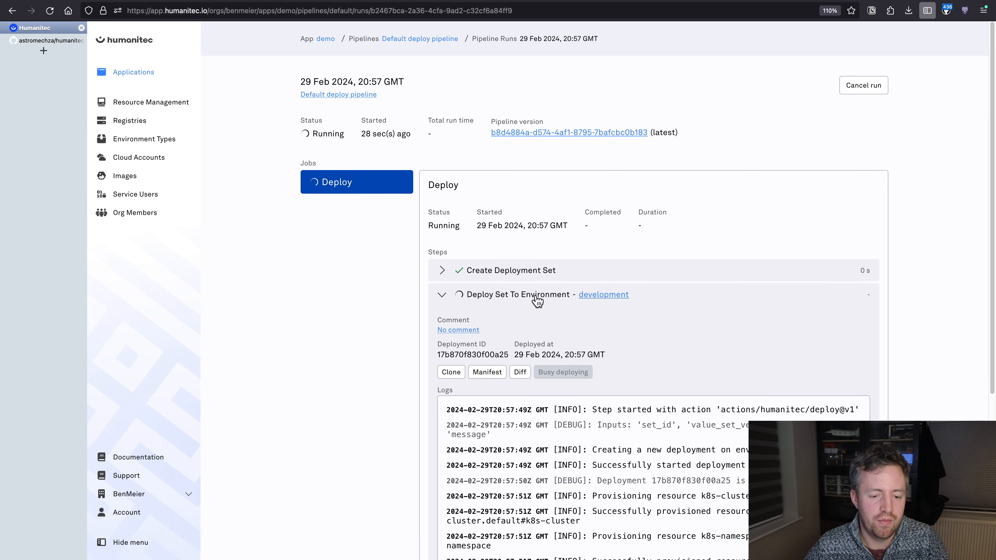
scroll(572, 298, down, 5)
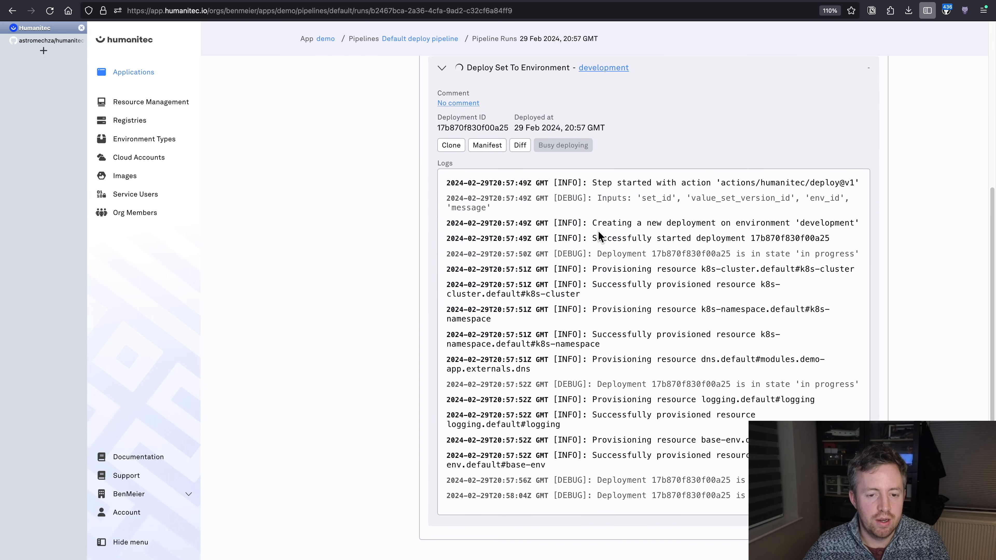
scroll(630, 244, up, 1)
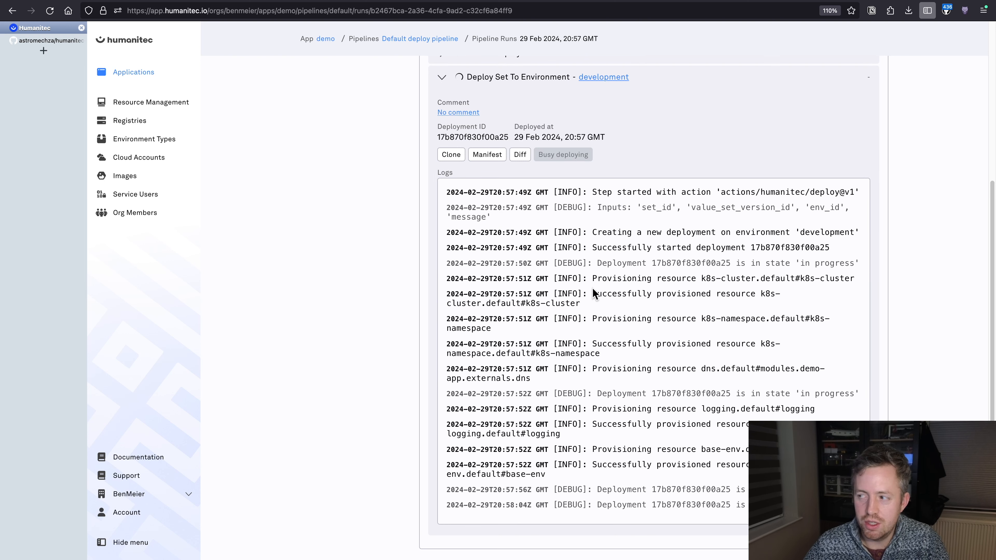
scroll(628, 304, down, 1)
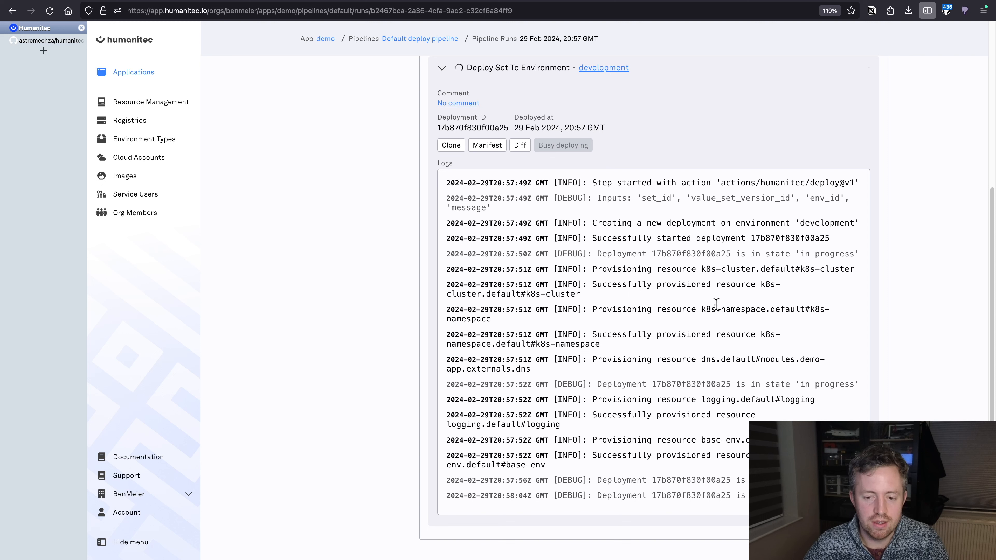
drag(705, 272, 765, 273)
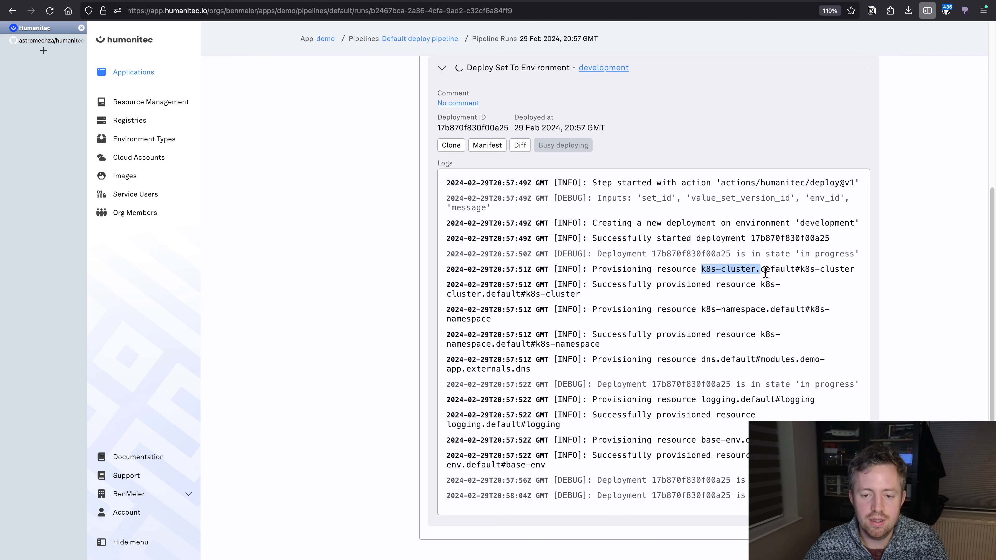
double_click(727, 309)
drag(702, 360, 707, 367)
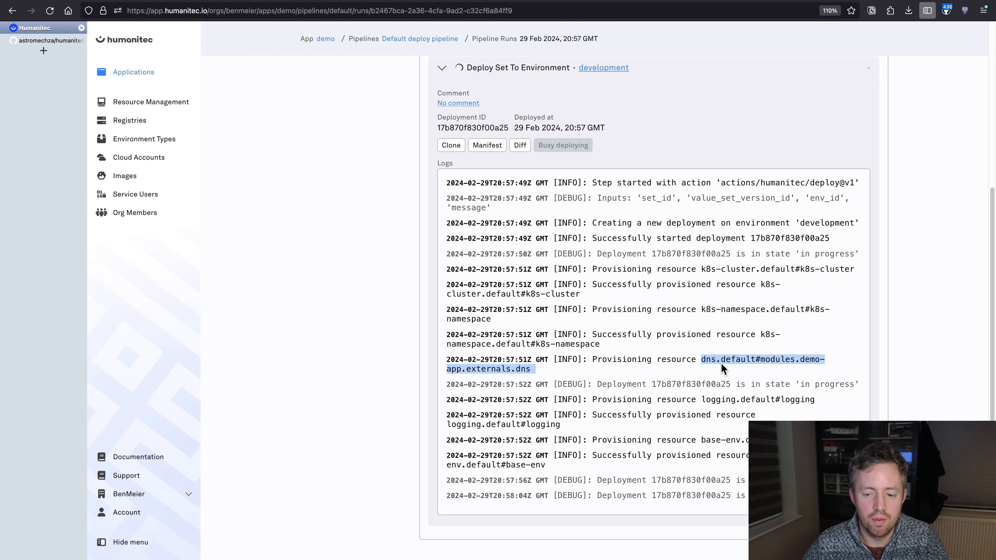
scroll(645, 401, down, 2)
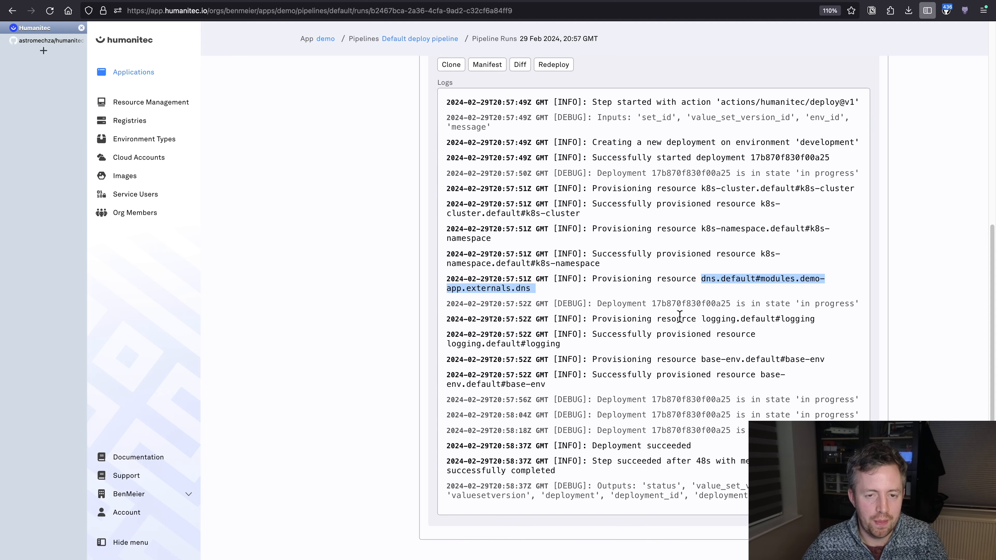
scroll(679, 316, up, 8)
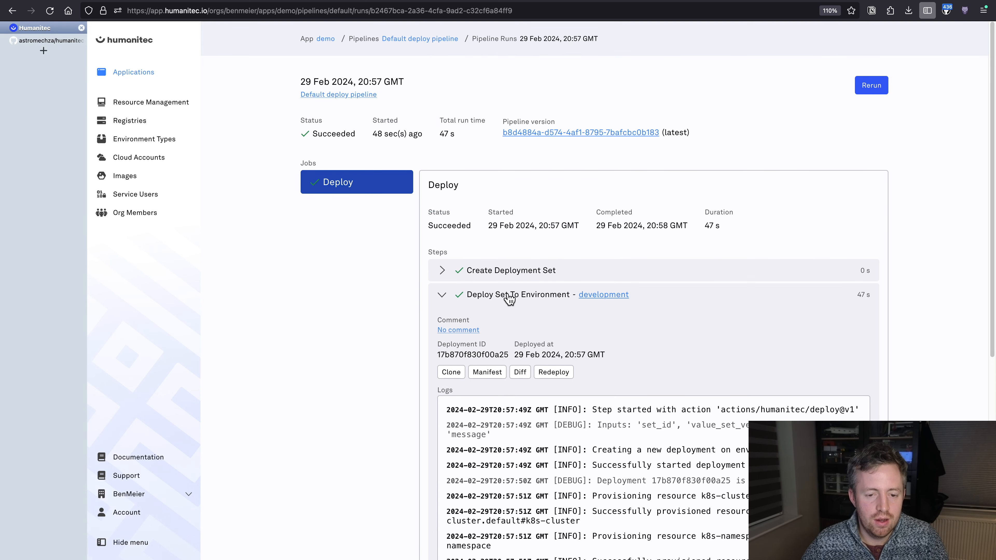
click(509, 299)
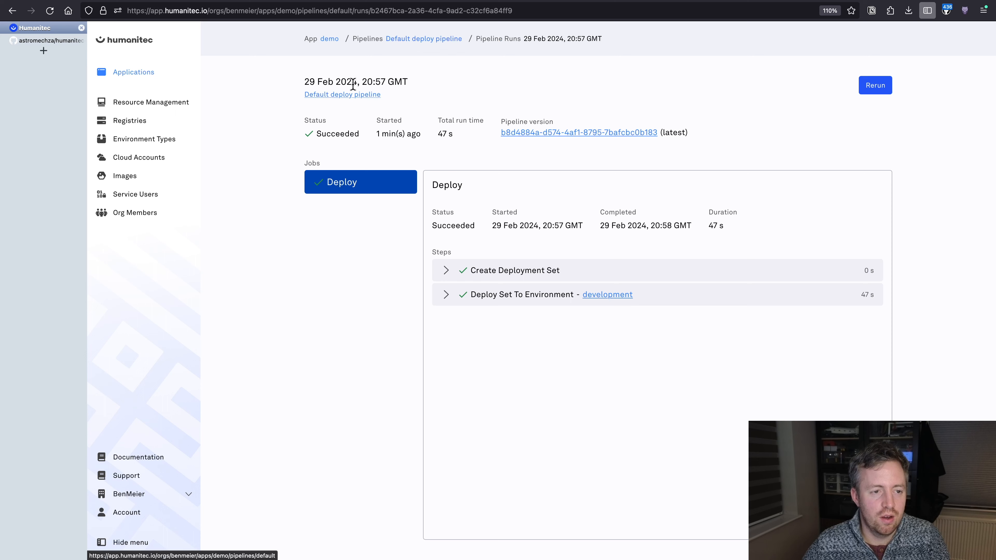
Open the Default deploy pipeline from its run and view its YAML definition
click(351, 96)
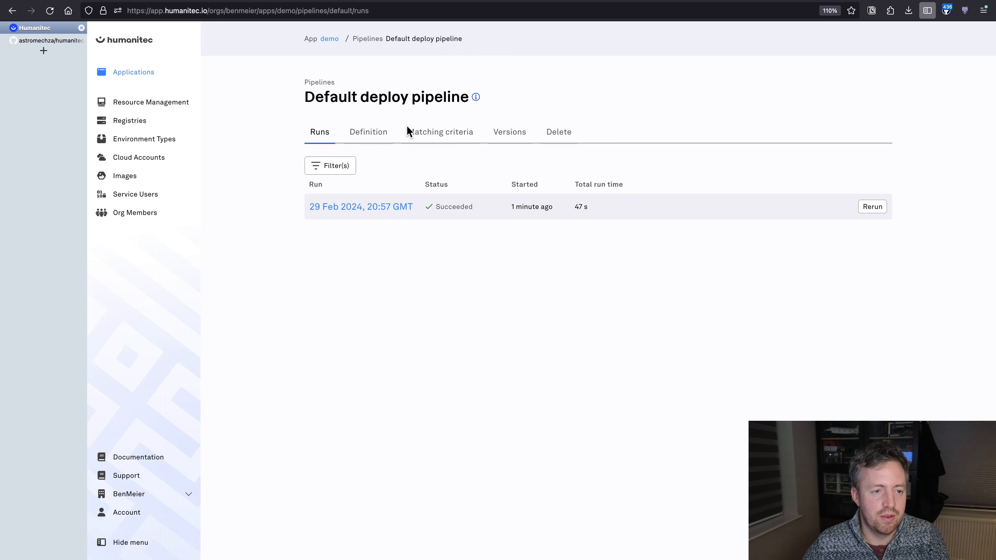
click(382, 212)
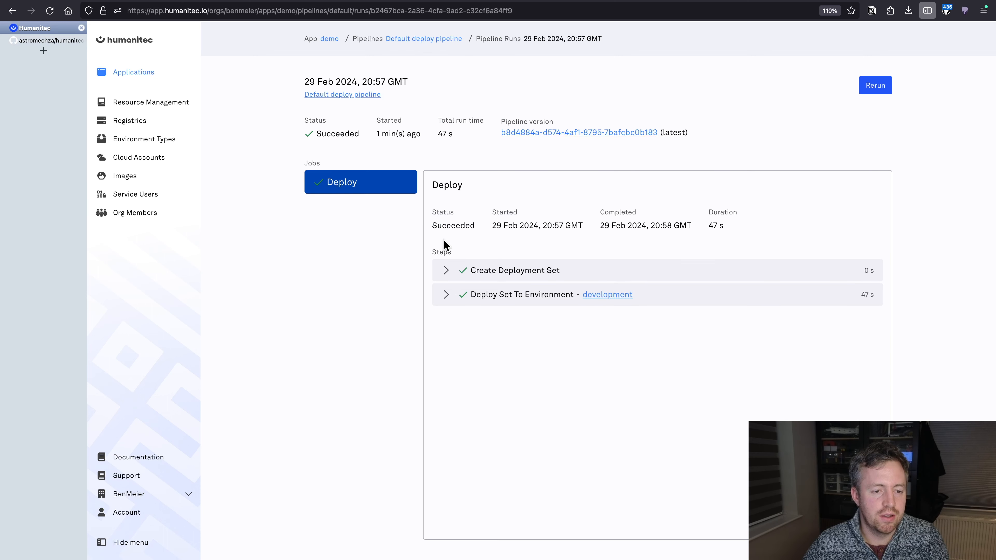
click(337, 99)
click(363, 132)
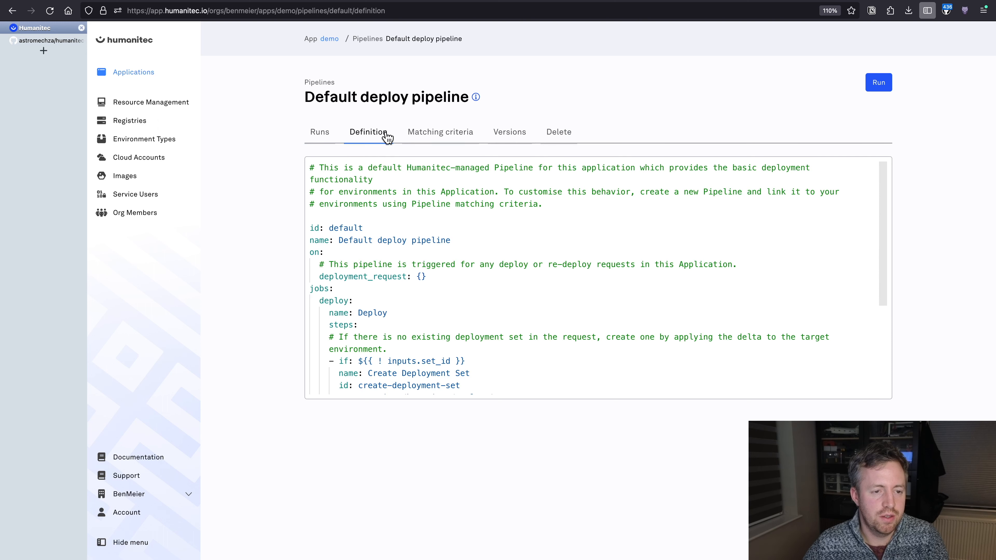
Examine the default pipeline's YAML through its Create Deployment Set and Deploy Set To Environment steps
scroll(387, 243, down, 2)
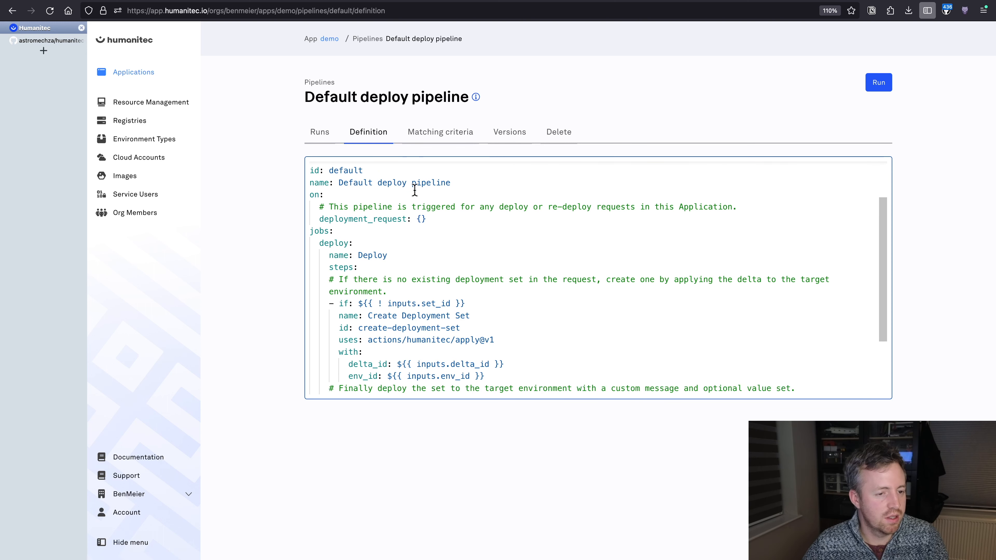
scroll(500, 219, down, 2)
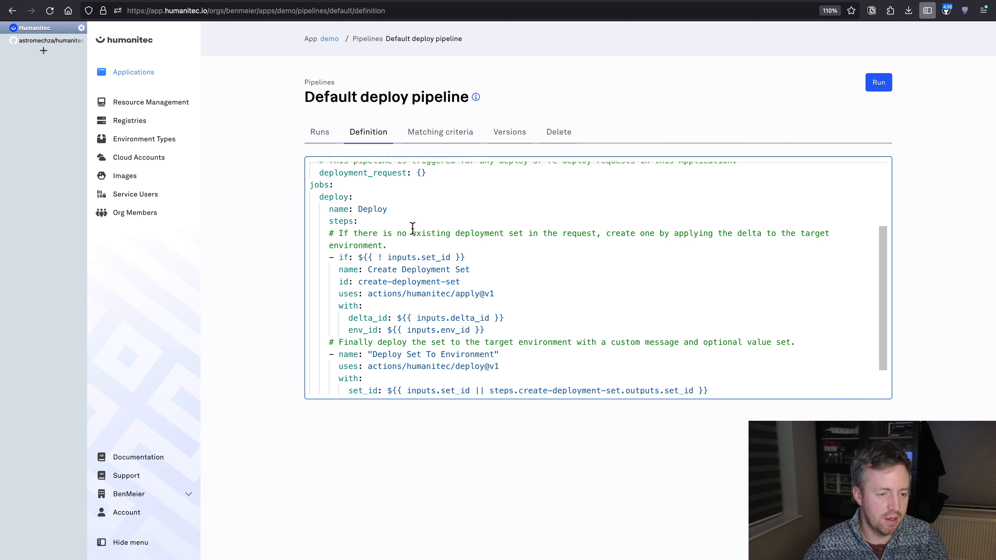
scroll(413, 227, down, 2)
click(507, 289)
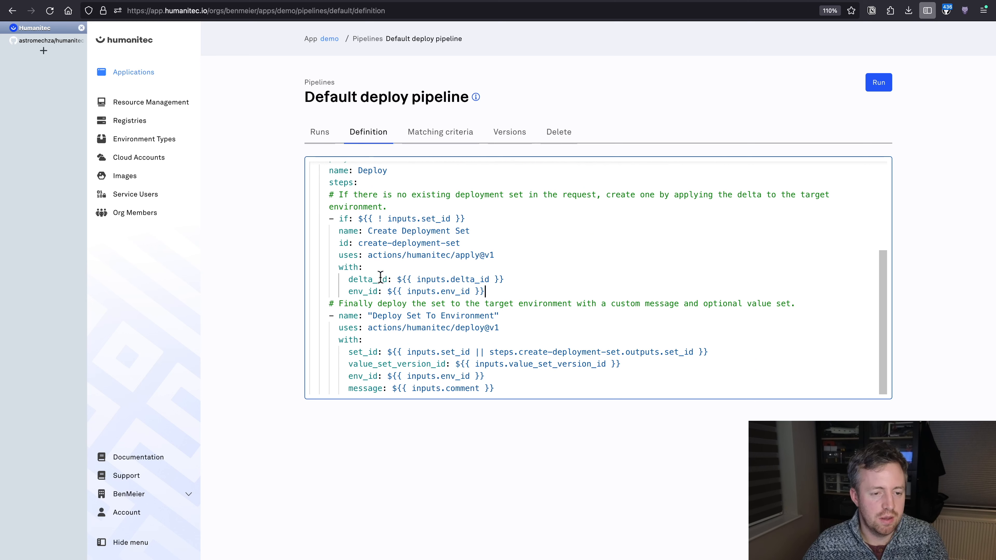
drag(488, 291, 280, 218)
drag(504, 386, 323, 304)
click(698, 230)
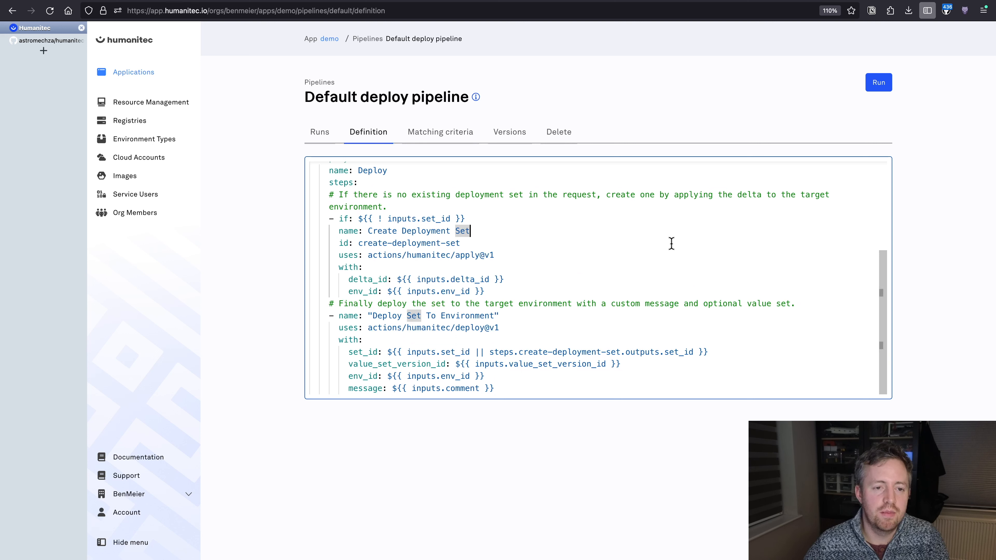
click(658, 244)
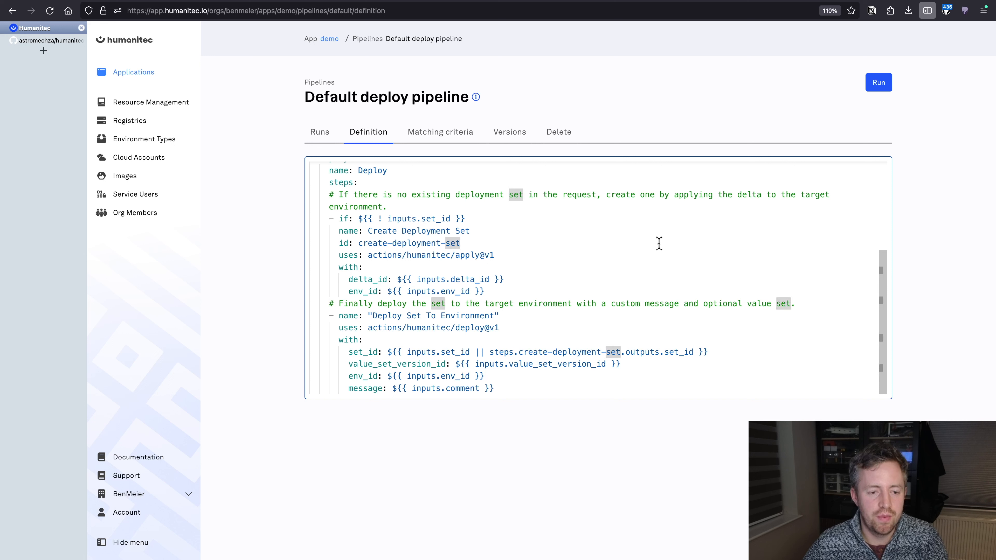
click(572, 269)
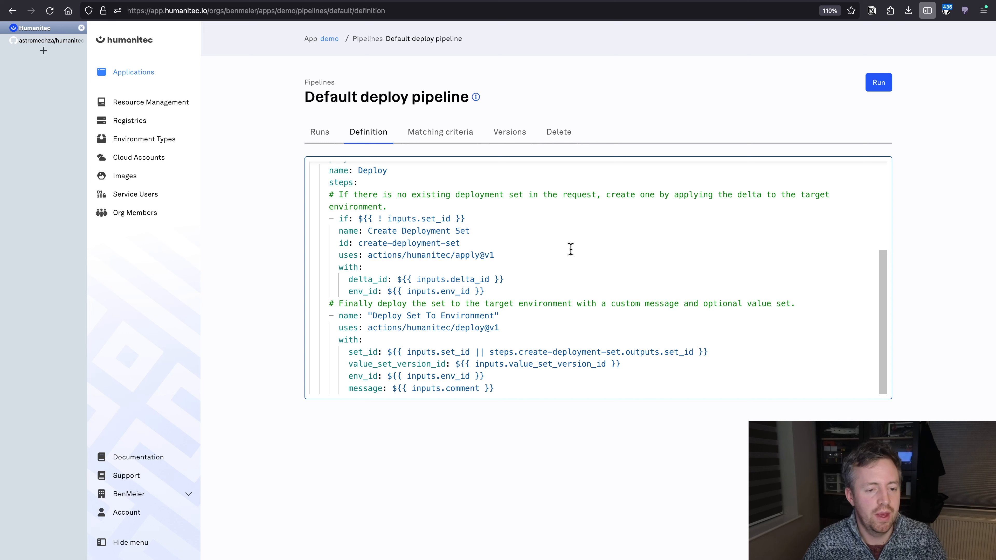
Switch to the humanitec-pipelines-tester repository on GitHub and examine the inputs and curl command in .github/workflows/http-test.yml
click(26, 41)
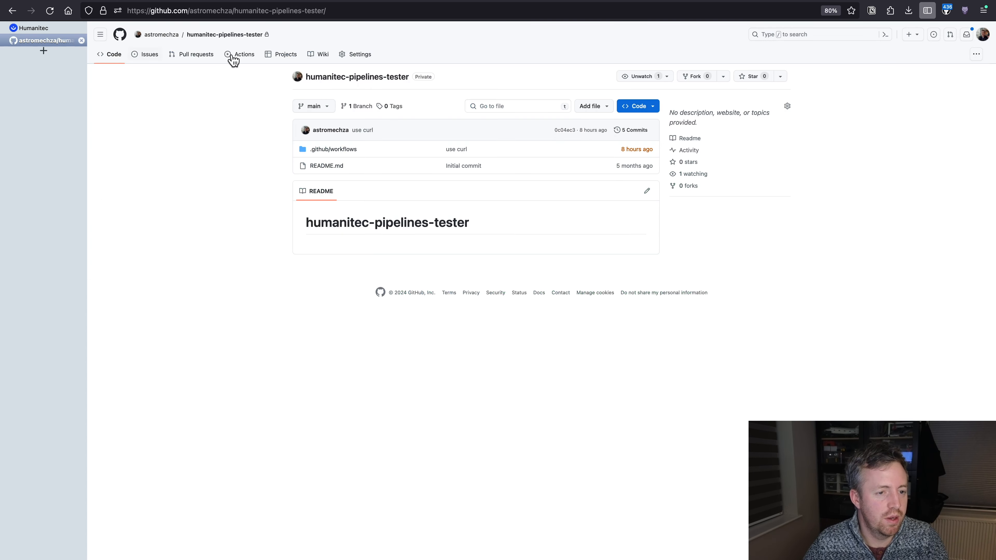
click(324, 153)
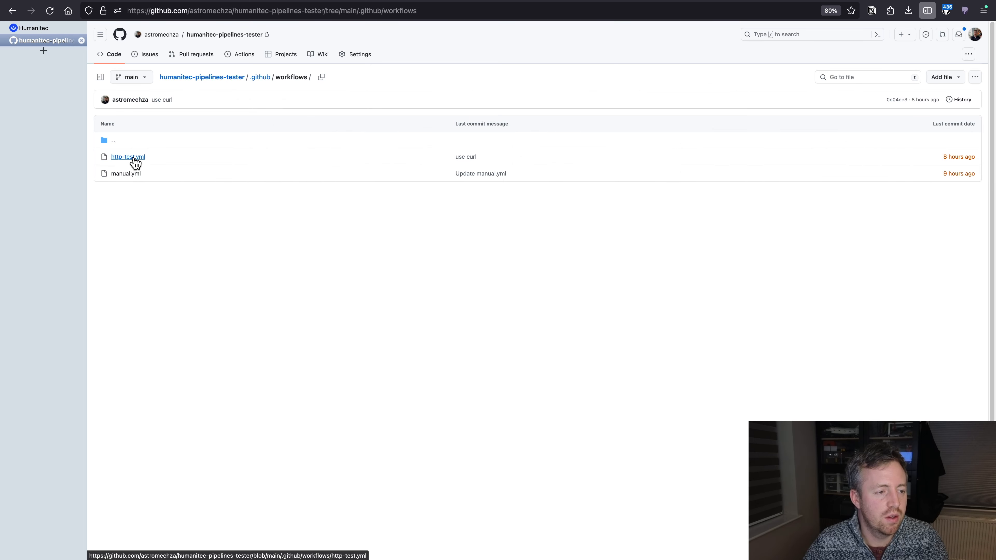
click(128, 157)
drag(457, 321, 155, 320)
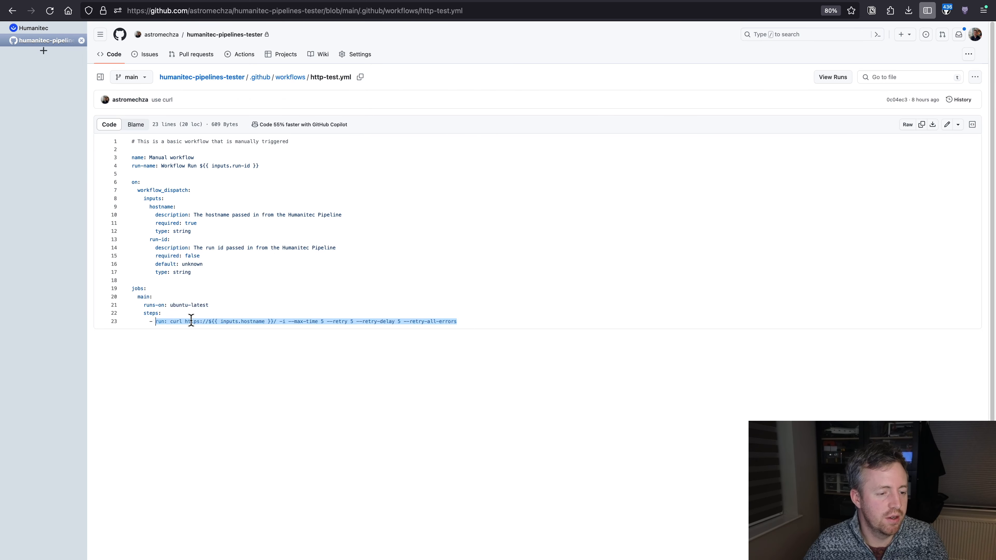
click(363, 273)
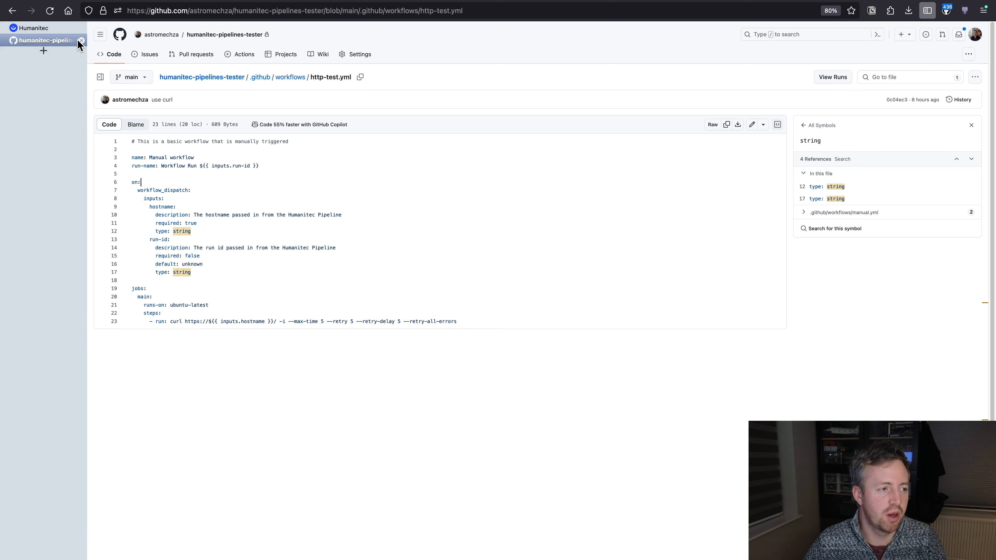
Switch back to Humanitec and copy the entire YAML definition of the default deploy pipeline
click(52, 32)
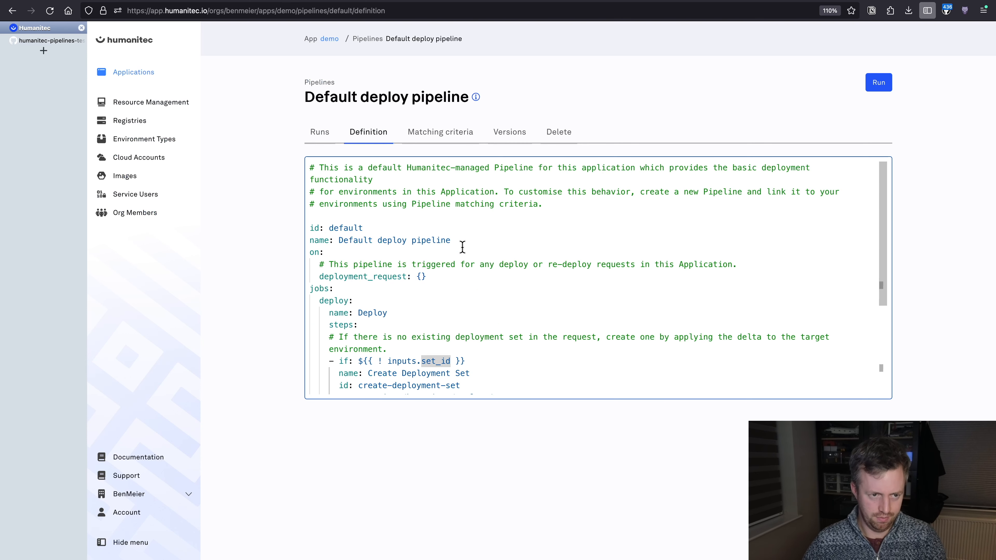
click(461, 238)
key(ctrl+a)
key(ctrl+c)
double_click(351, 228)
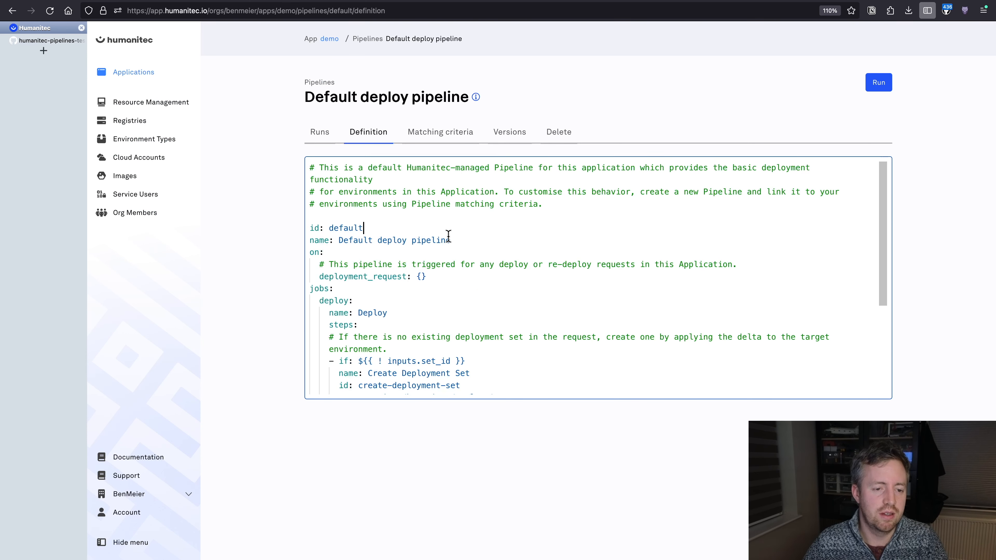
Start a new pipeline in the demo app and paste the copied definition as its YAML
click(330, 39)
click(402, 132)
click(341, 165)
click(380, 178)
key(ctrl+v)
scroll(372, 185, up, 10)
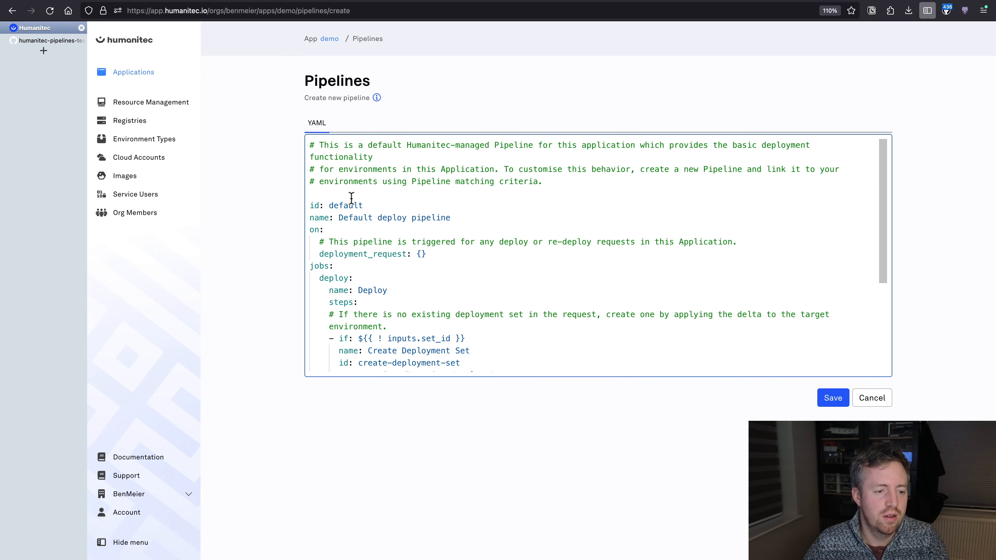
Remove the introductory comments and the id line from the YAML, and rename the pipeline to "Custom deploy pipeline"
drag(363, 204, 291, 133)
key(BackSpace)
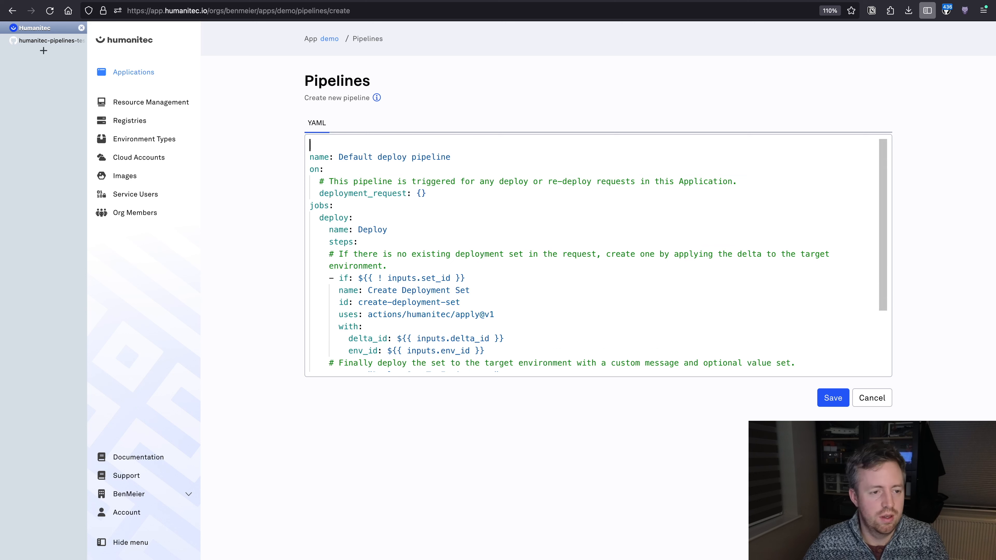
key(Delete)
double_click(353, 145)
text(Custom)
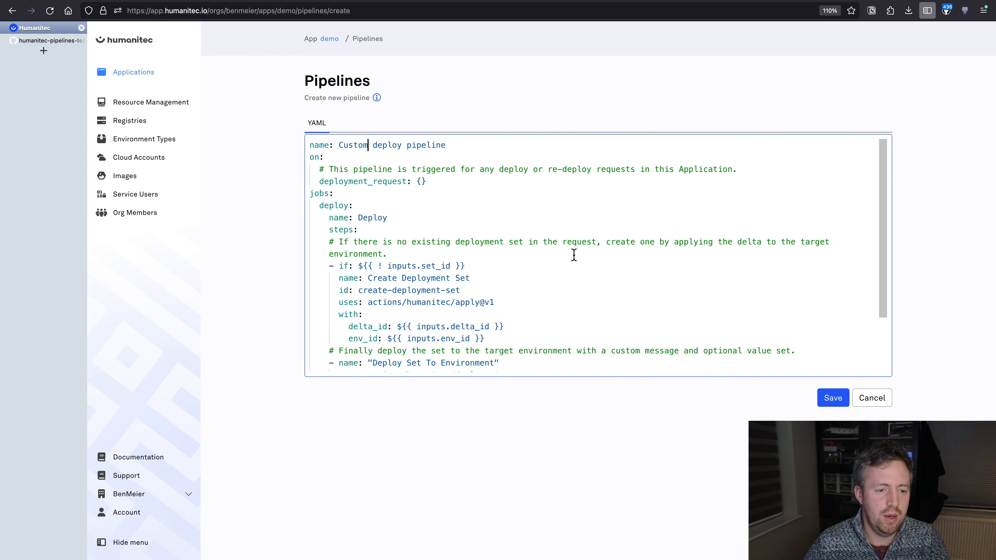
Append a "Wait for readiness" step using actions/humanitec/wait-for-readiness with env_id ${{ inputs.env_id }}
scroll(567, 256, down, 2)
click(523, 365)
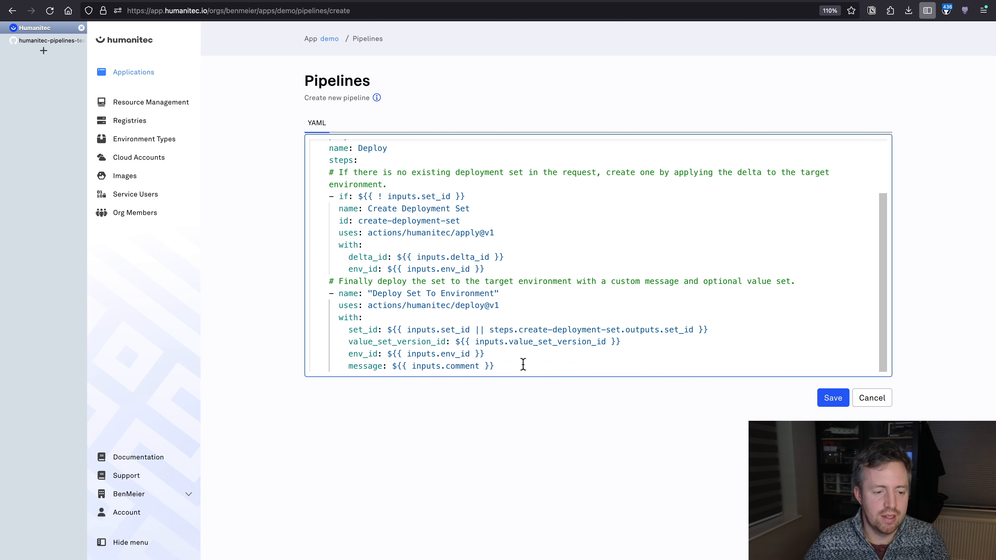
key(Return)
key(Return)
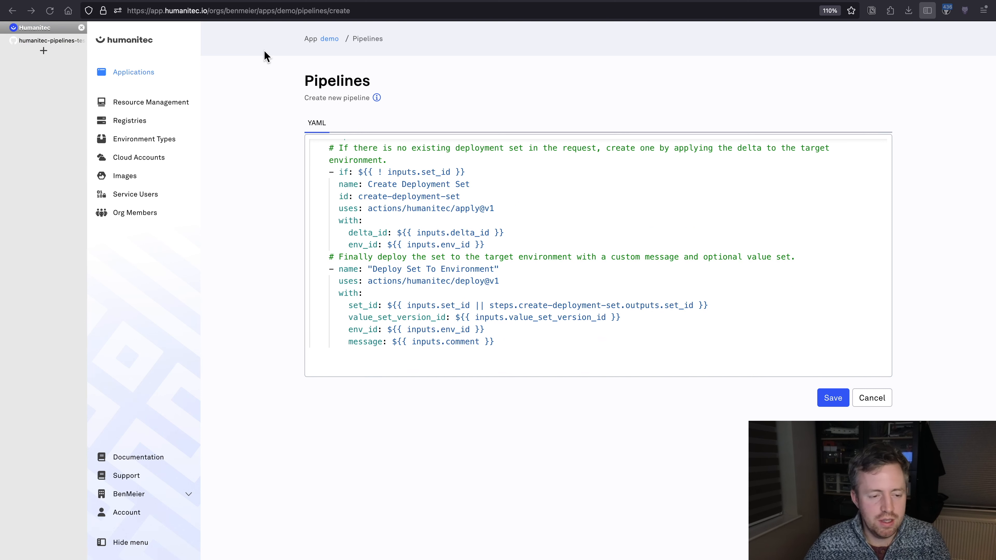
click(353, 357)
text(- name: "Wait for readiness"   uses: actions/humanitec/wait-for-readiness   with:     env_id: ${{ inputs.env_id }})
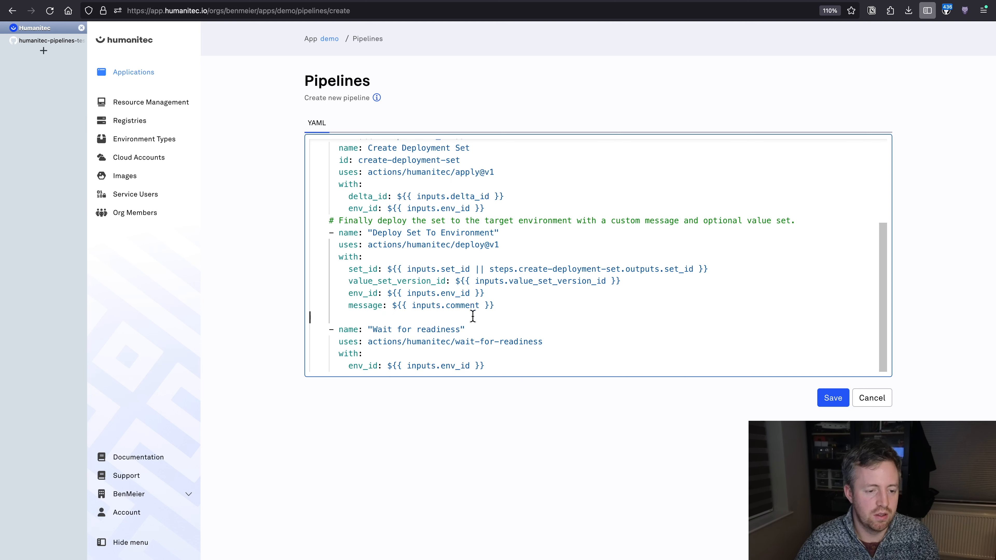
Append a "Find dns resource" step with id get-dns using actions/humanitec/api, action getActiveResource, env_id ${{ inputs.env_id }}, type dns and class default
key(Return)
key(Return)
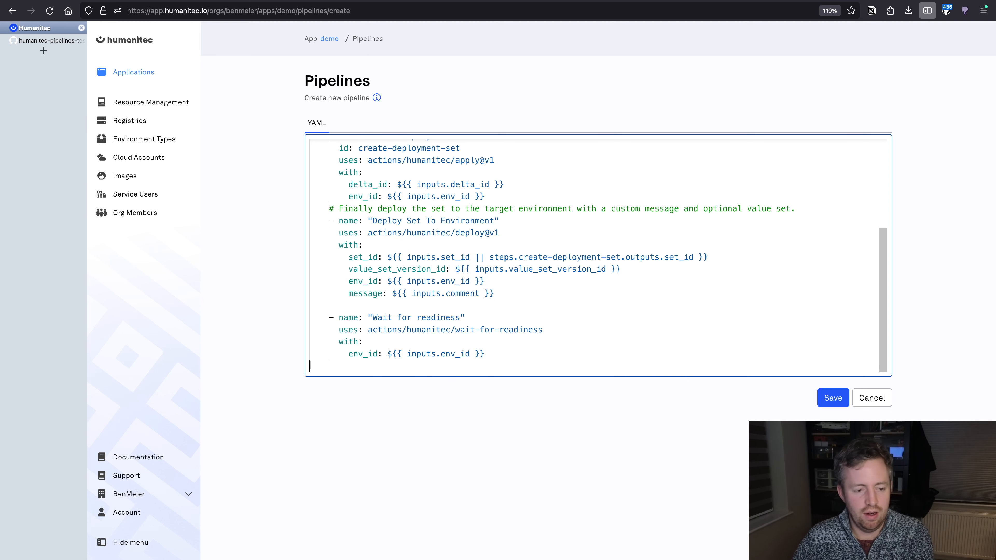
key(super+Tab)
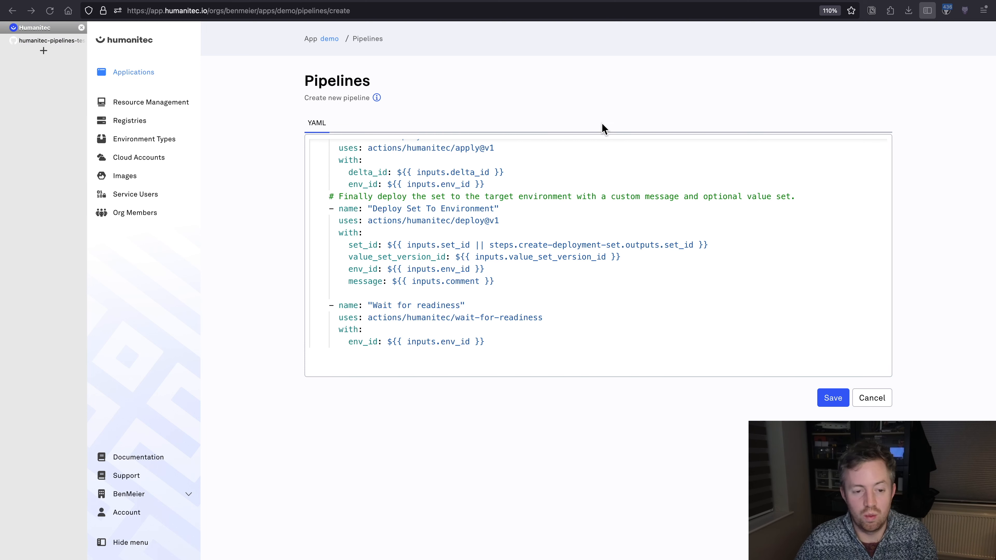
click(350, 357)
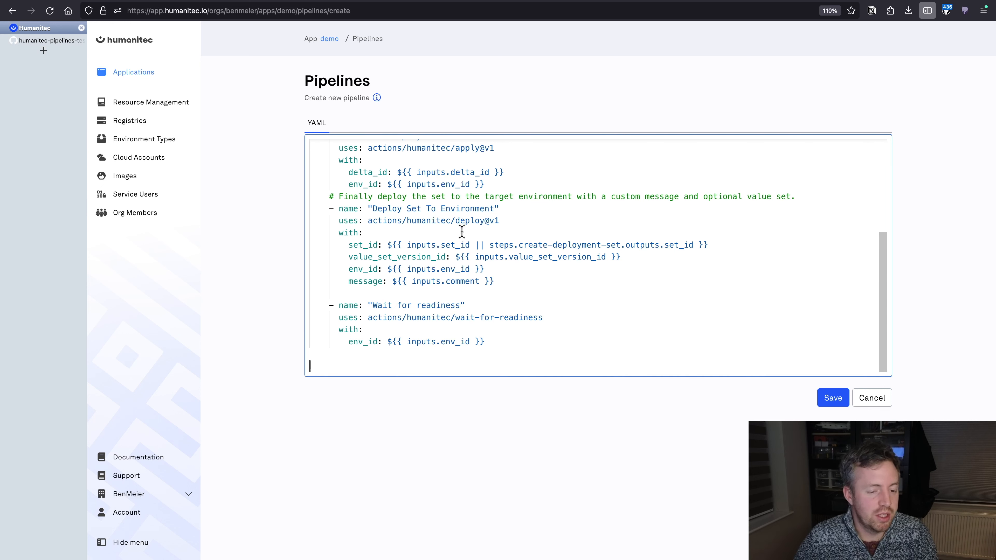
text(- name: "Find dns resource"   uses: actions/humanitec/api   id: get-dns   with:     action: getActiveResource     env_id: ${{ inputs.env_id }}     type: dns     class: default)
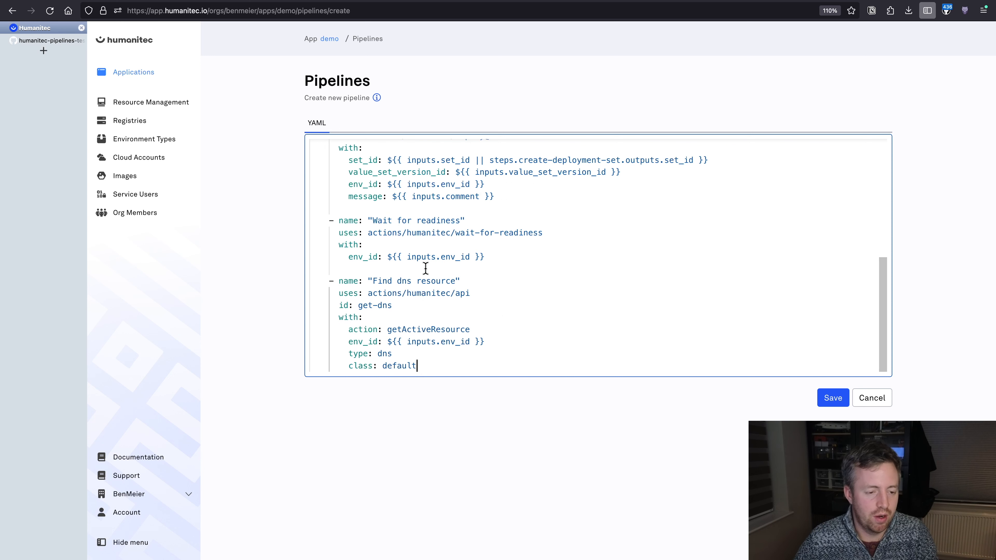
drag(471, 293, 408, 294)
click(378, 352)
double_click(378, 353)
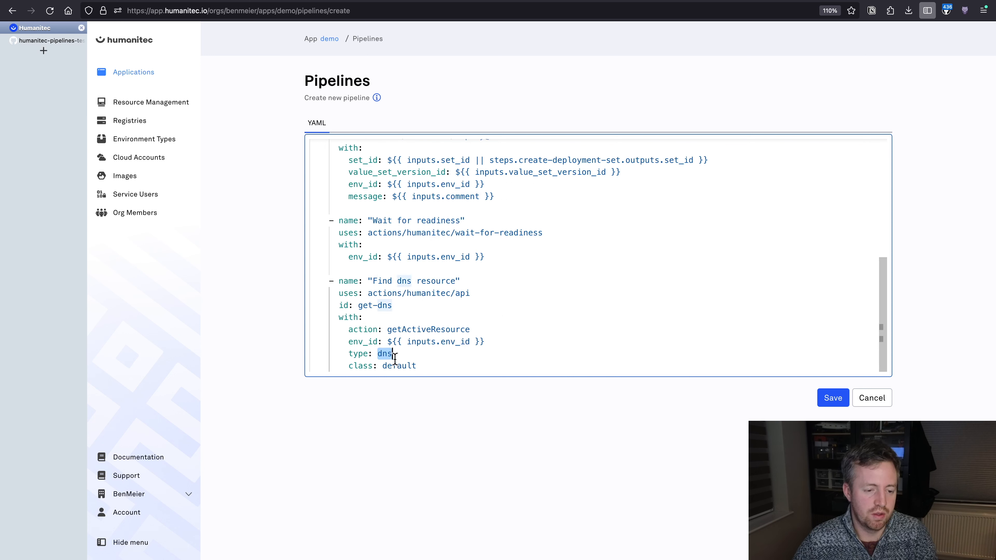
double_click(416, 366)
Append a "Test hostname with Github Actions" step using actions/humanitec/github-workflow to run http-test.yml on main with the GITHUB_TOKEN value and get-dns host
key(Down)
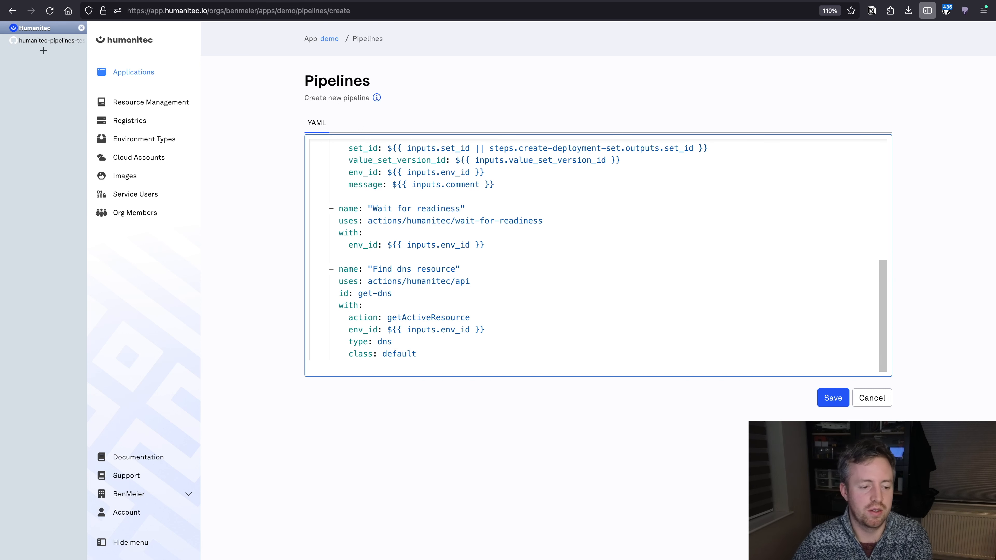
key(Return)
key(super+Tab)
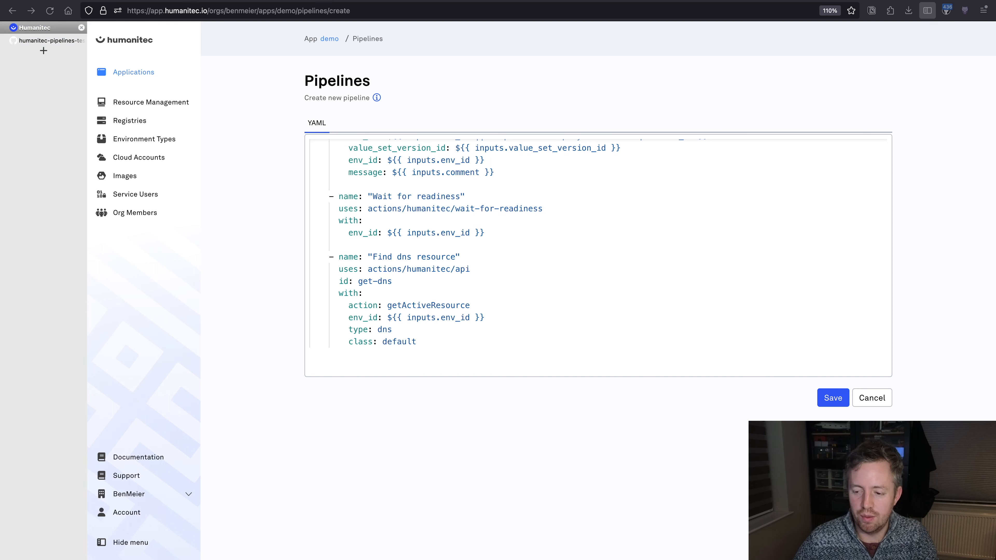
click(380, 361)
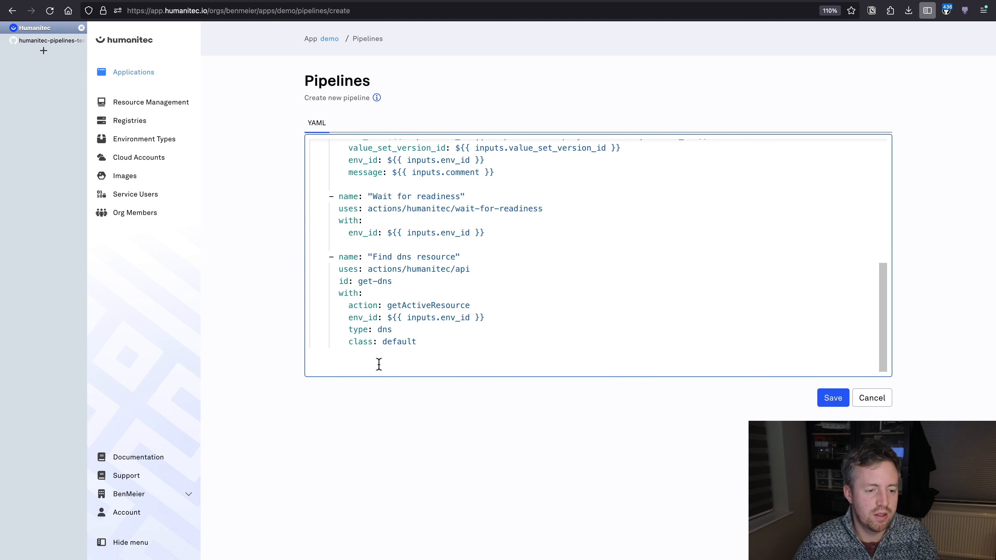
text(- name: "Test hostname with Github Actions"   uses: actions/humanitec/github-workflow   with:     repo: astromechza/humanitec-pipelines-tester     ref: main     workflow: http-test.yml     access_token: ${{ app.values.GITHUB_TOKEN }}     inputs:       hostname: ${{ steps.get-dns.outputs.data.resource.host }})
Check the GitHub workflow step's repository, ref, workflow file, hostname input and access token reference, and save the pipeline
drag(528, 282, 445, 284)
drag(563, 305, 381, 306)
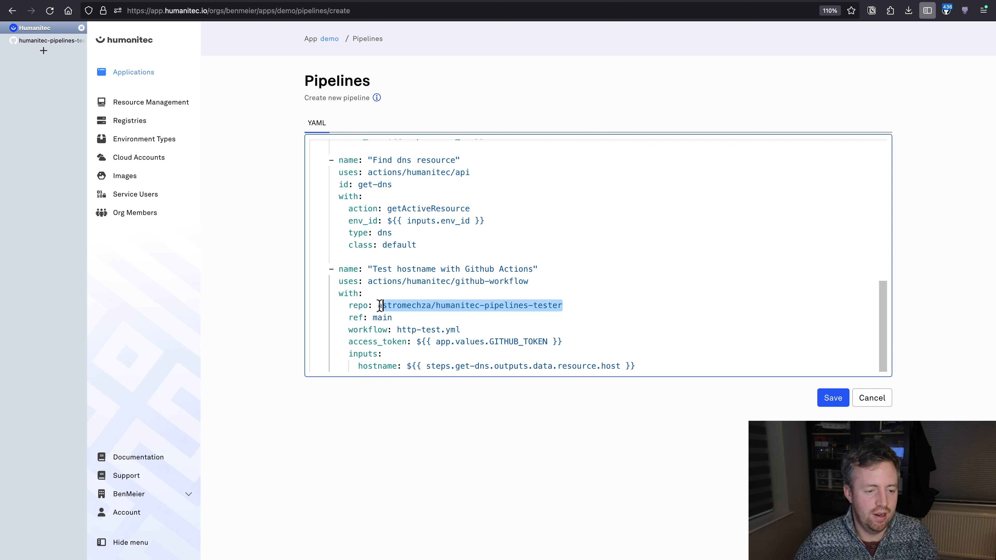
double_click(379, 318)
drag(462, 329, 397, 329)
drag(641, 367, 532, 367)
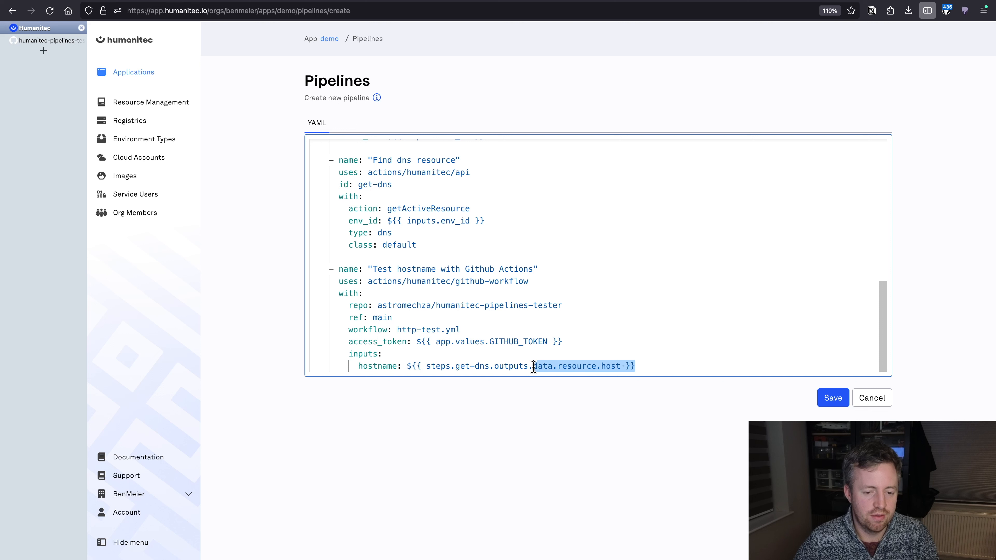
double_click(608, 366)
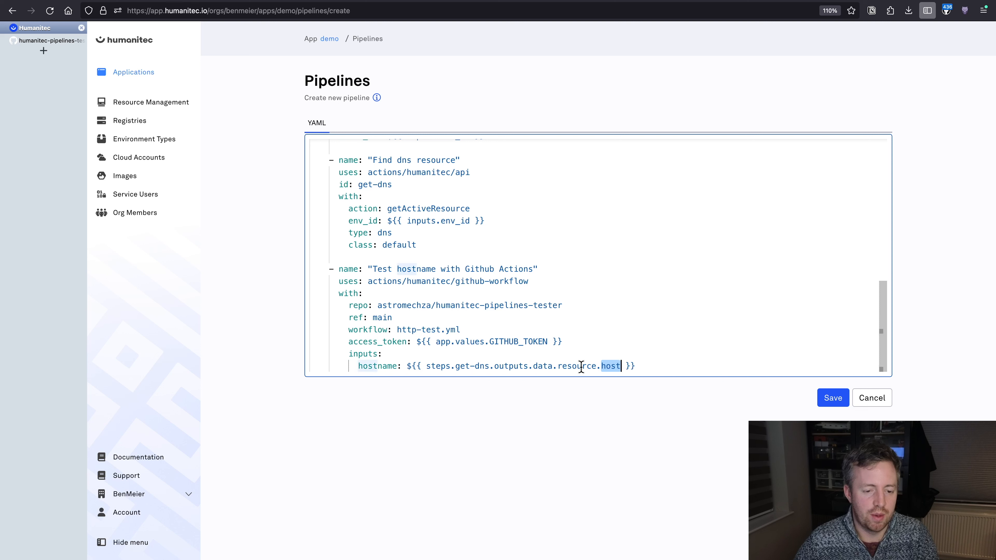
double_click(504, 341)
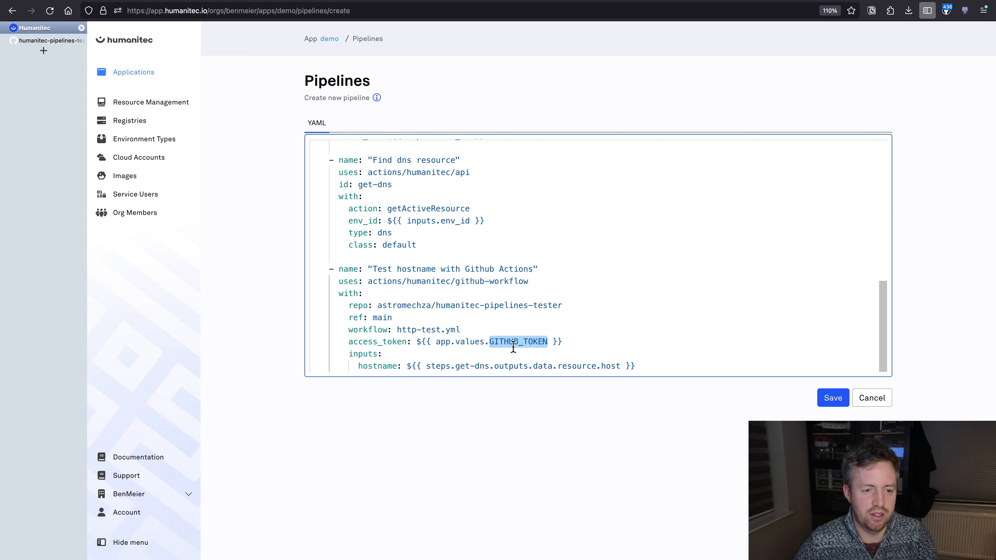
click(833, 404)
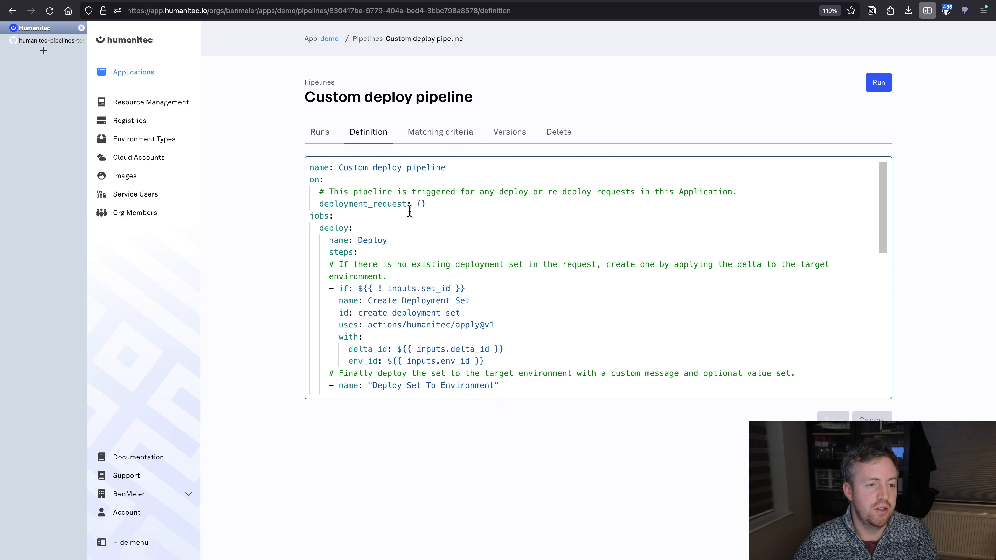
Add a new matching criteria rule to the custom deploy pipeline
click(441, 134)
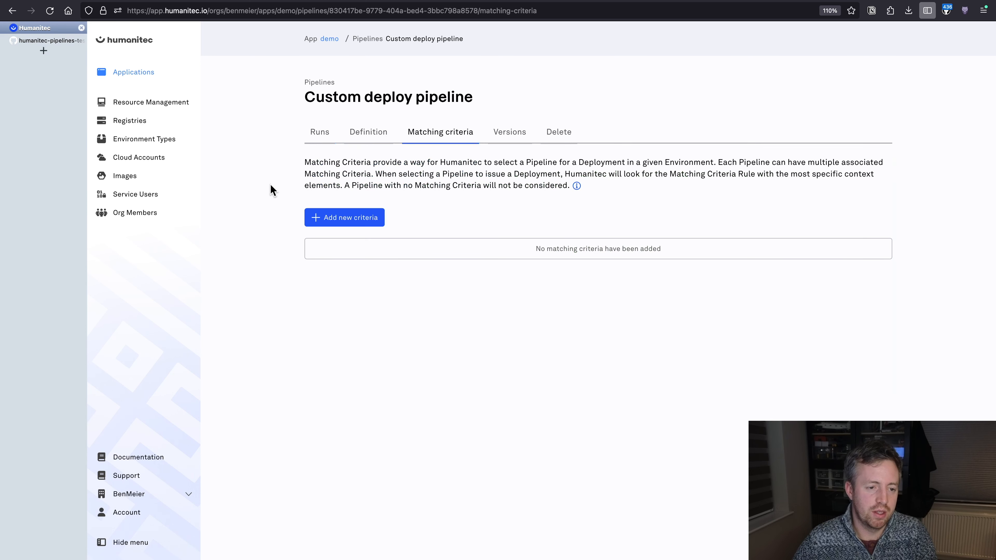
click(345, 217)
click(390, 240)
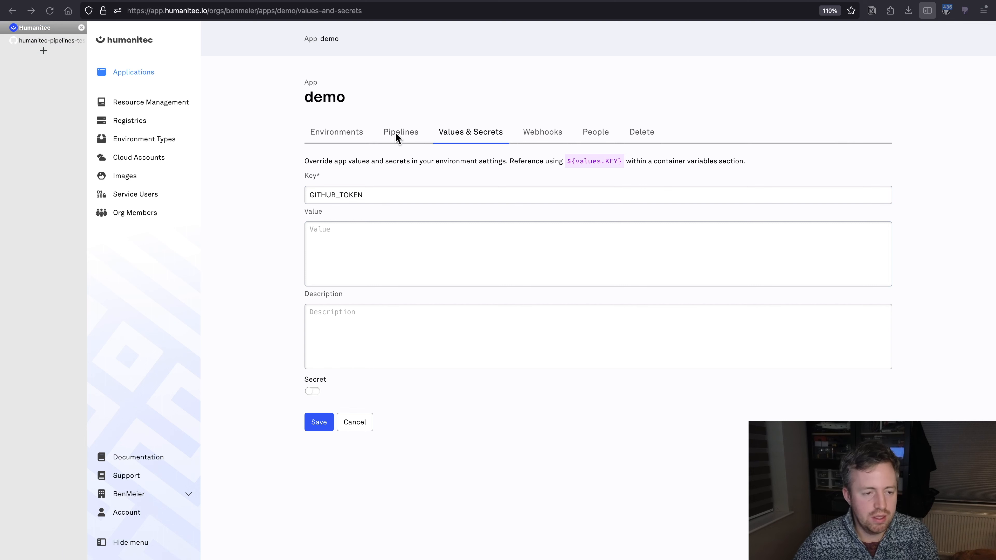
Save a GITHUB_TOKEN value for the demo app, marked as a secret, with the GitHub access token pasted in
click(388, 195)
click(312, 391)
click(362, 229)
key(super+v)
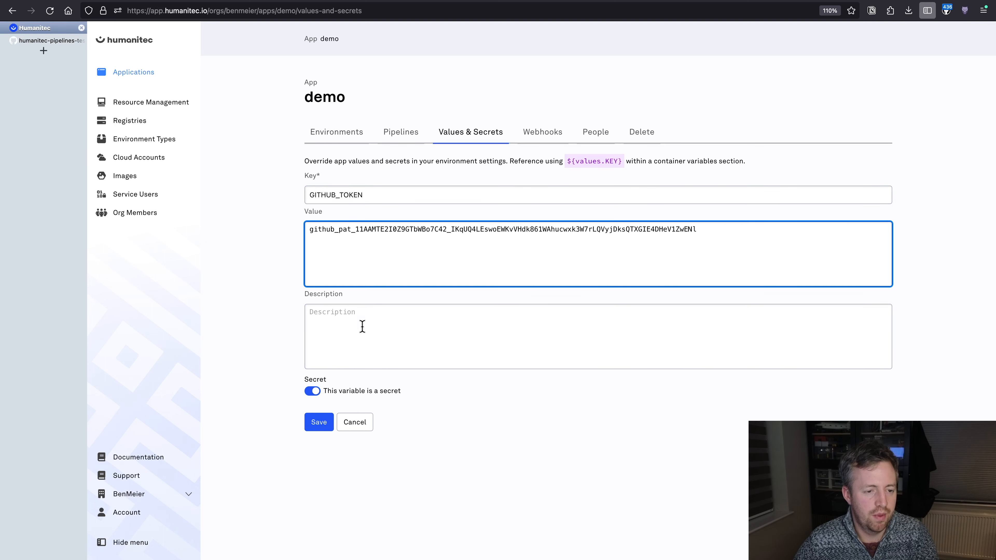
click(318, 421)
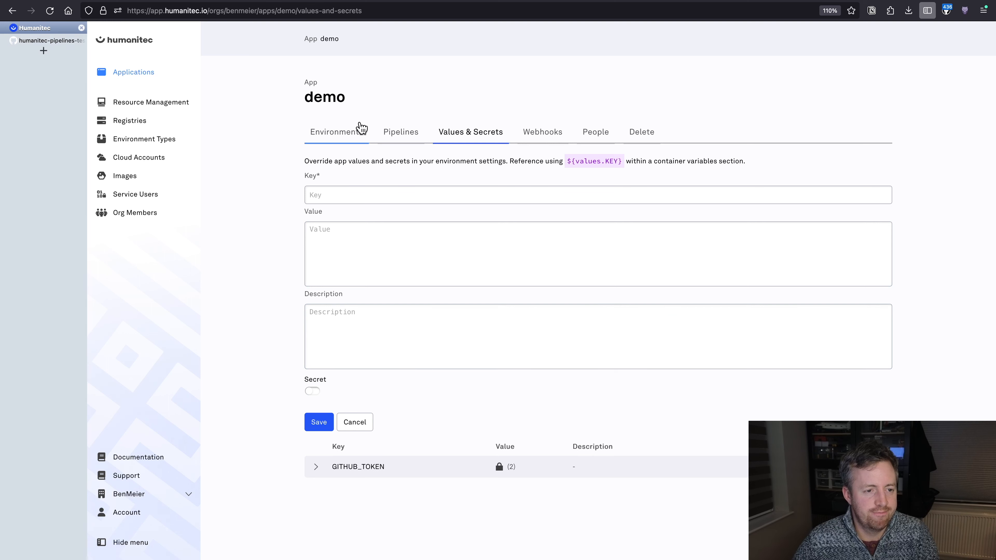
Create a draft delta in the demo app's development environment
click(357, 133)
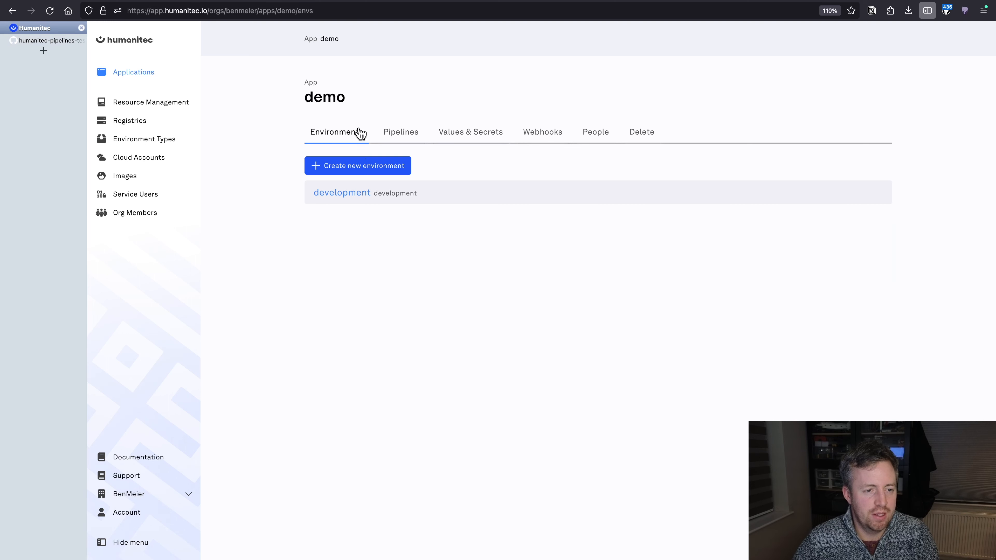
click(329, 193)
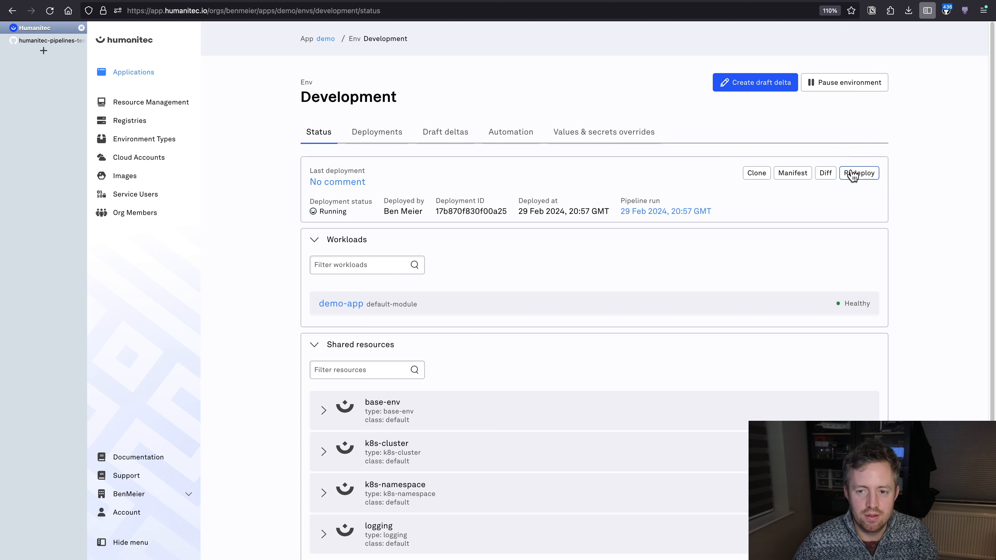
click(775, 87)
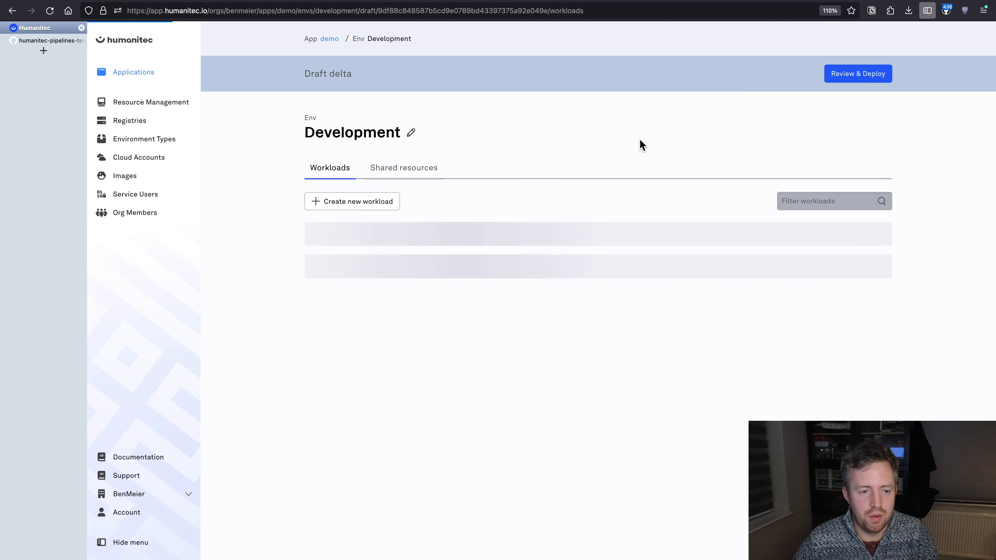
Change the demo-app container's image version to v0.2.0 in the demo-app workload and deploy the draft to development
click(349, 240)
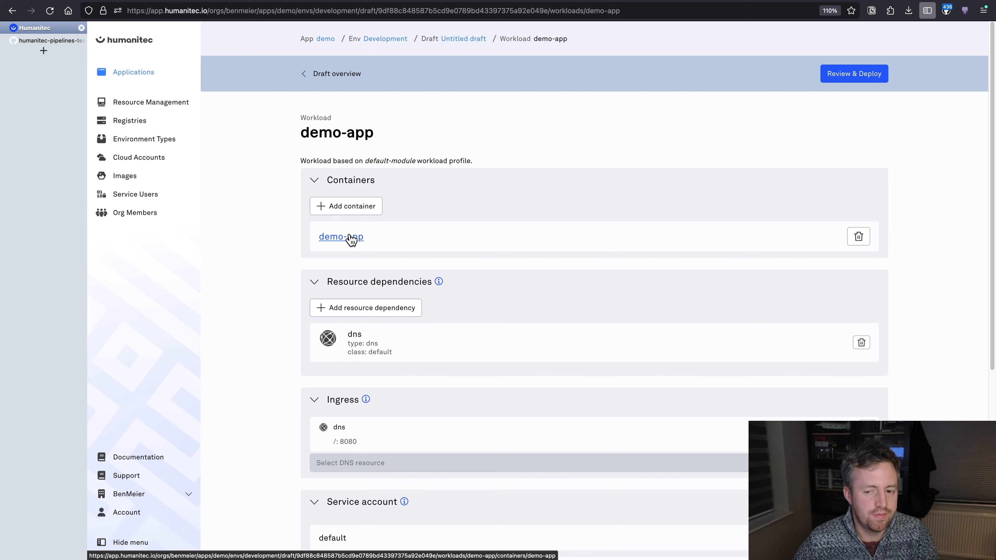
click(350, 235)
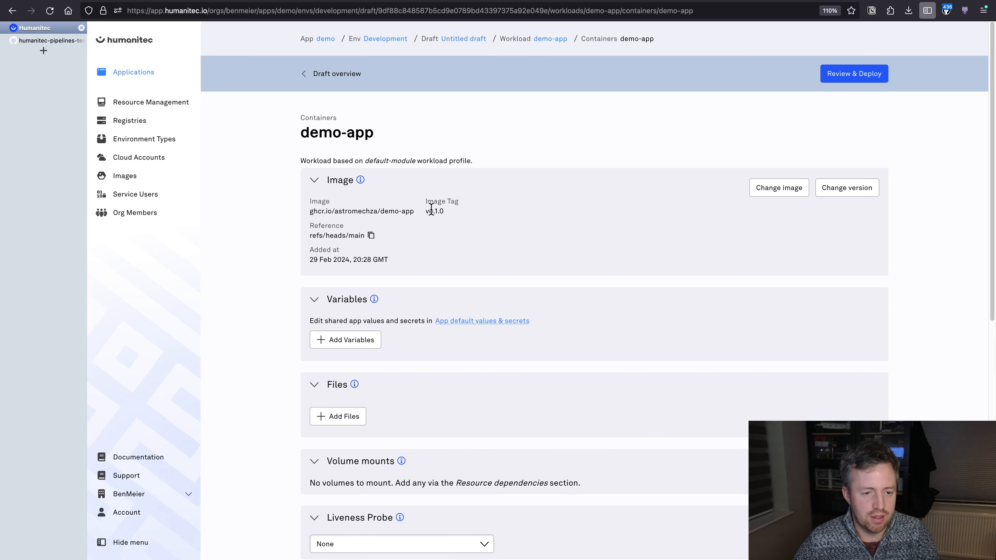
click(842, 194)
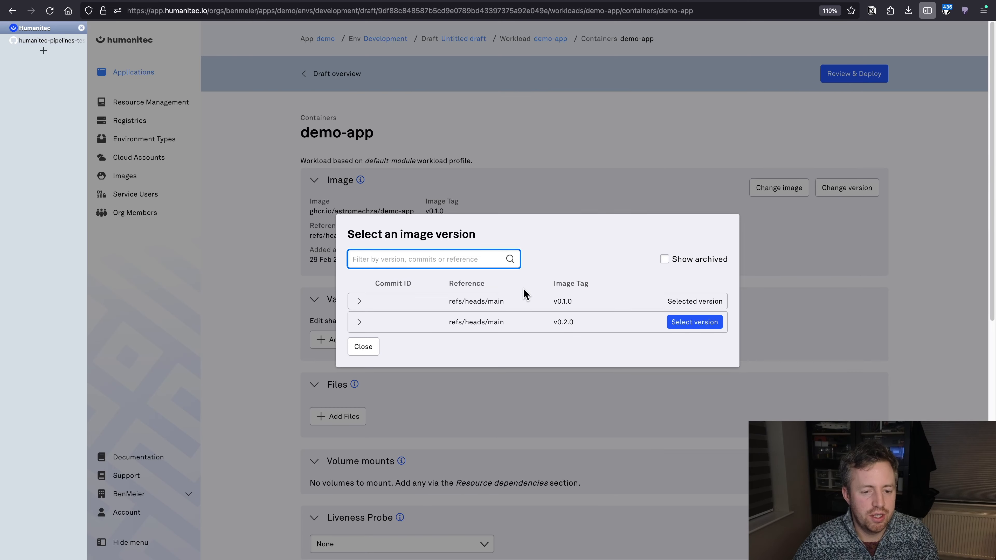
click(534, 322)
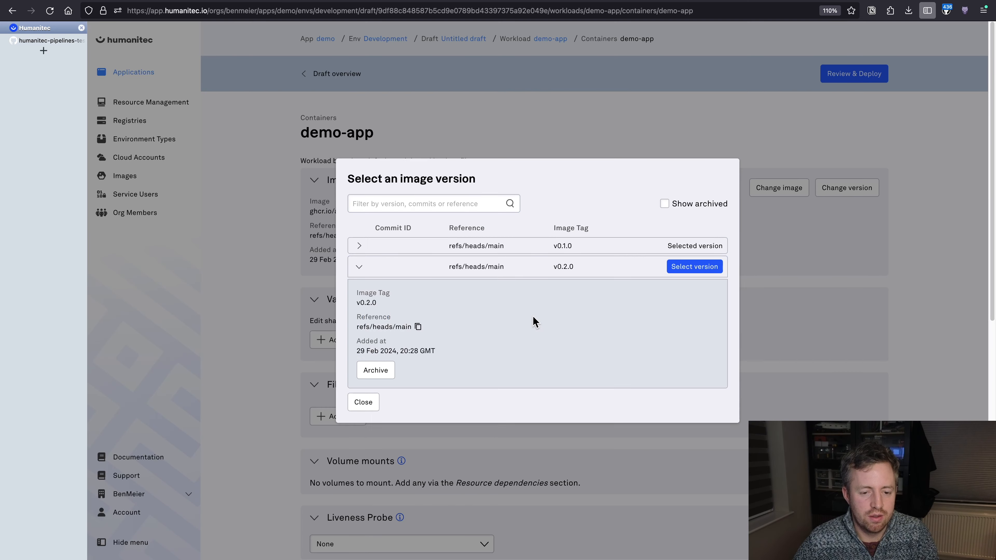
click(677, 268)
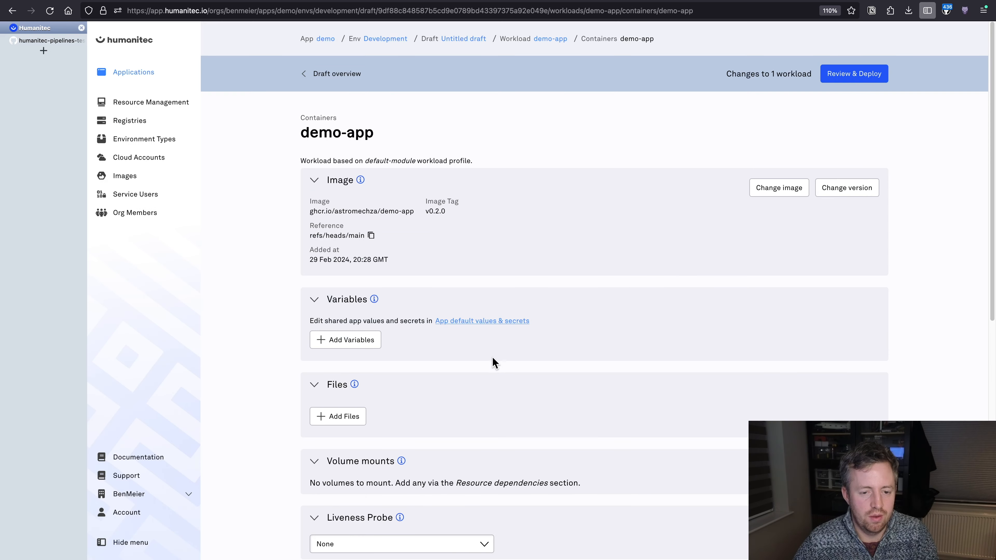
click(874, 77)
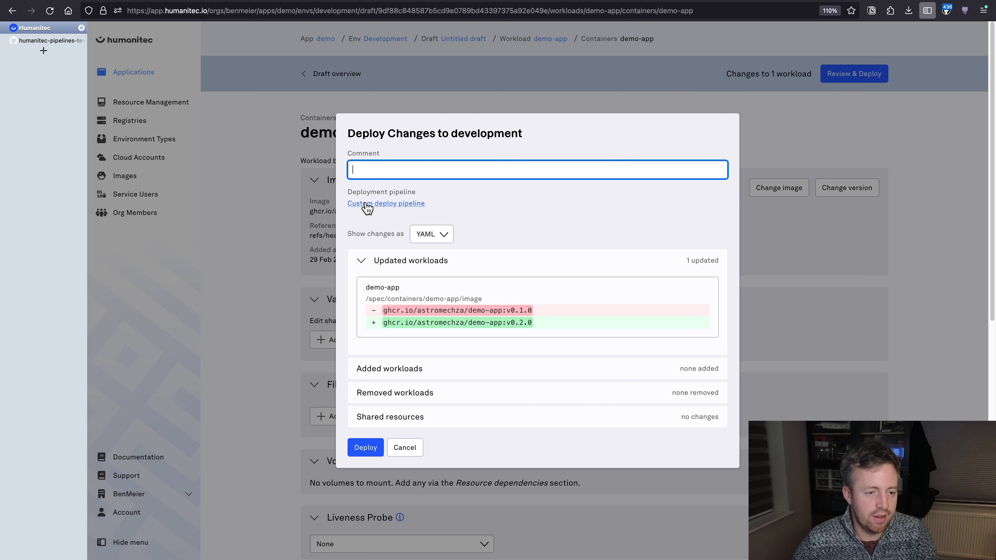
click(366, 448)
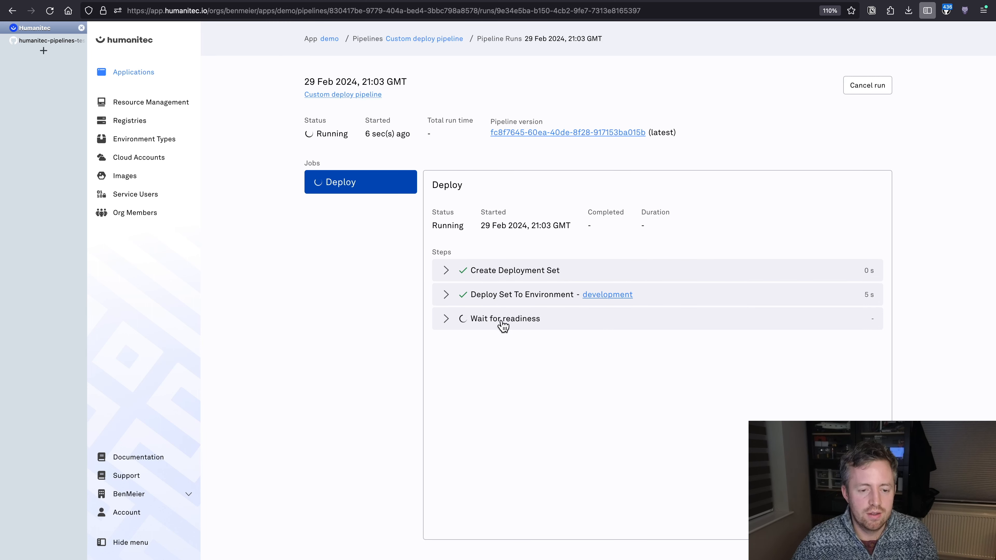
Inspect the run's logs for the Wait for readiness, Find dns resource and Test hostname with Github Actions steps
click(492, 316)
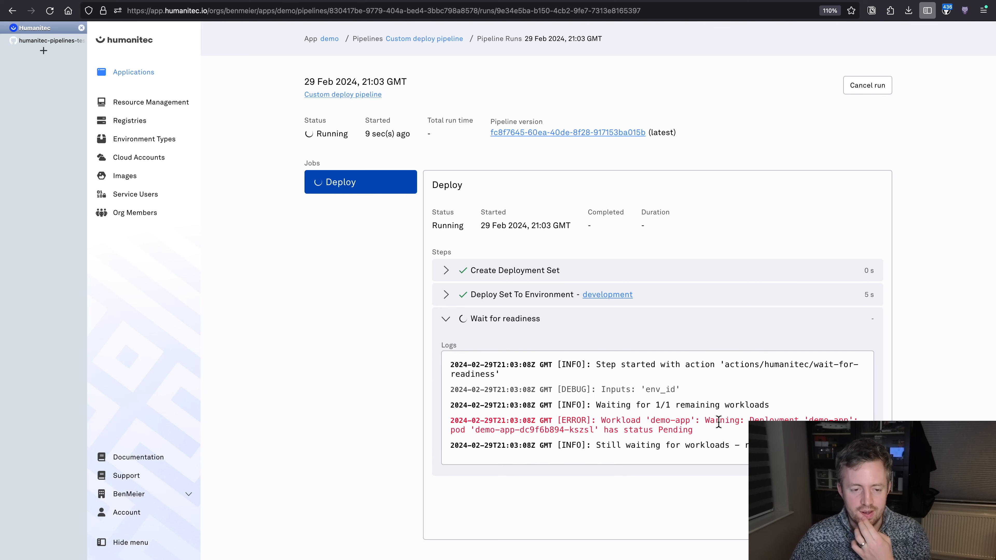
scroll(581, 451, down, 1)
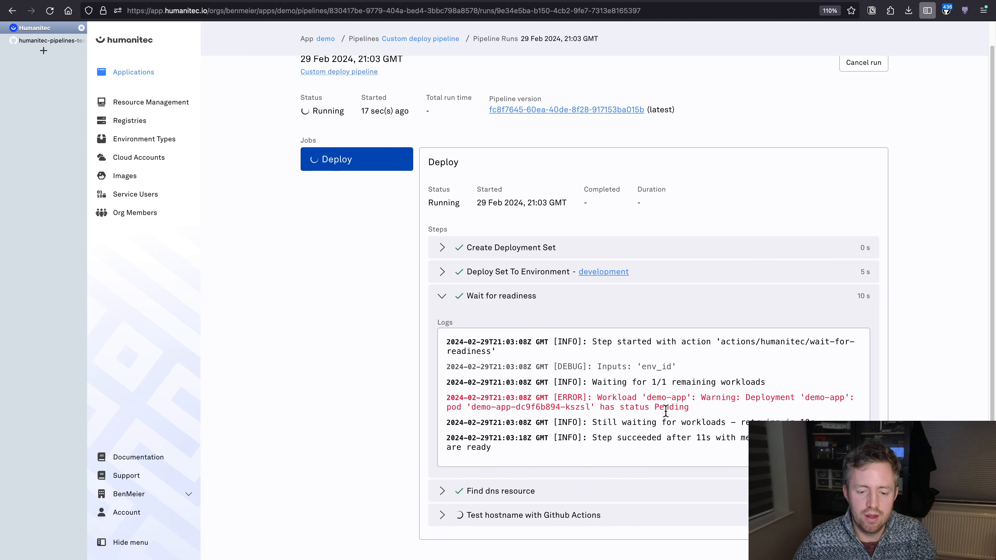
click(556, 486)
scroll(556, 471, down, 5)
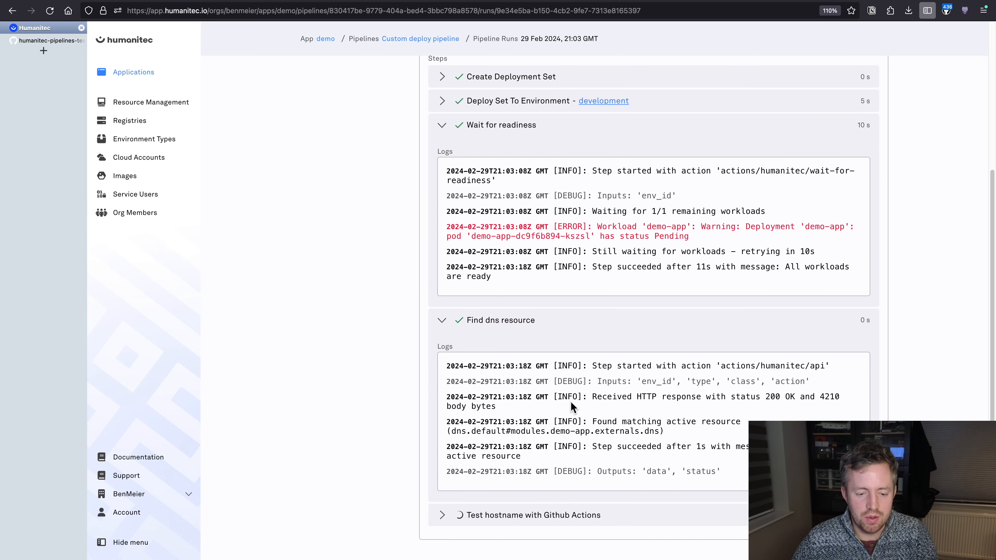
click(567, 518)
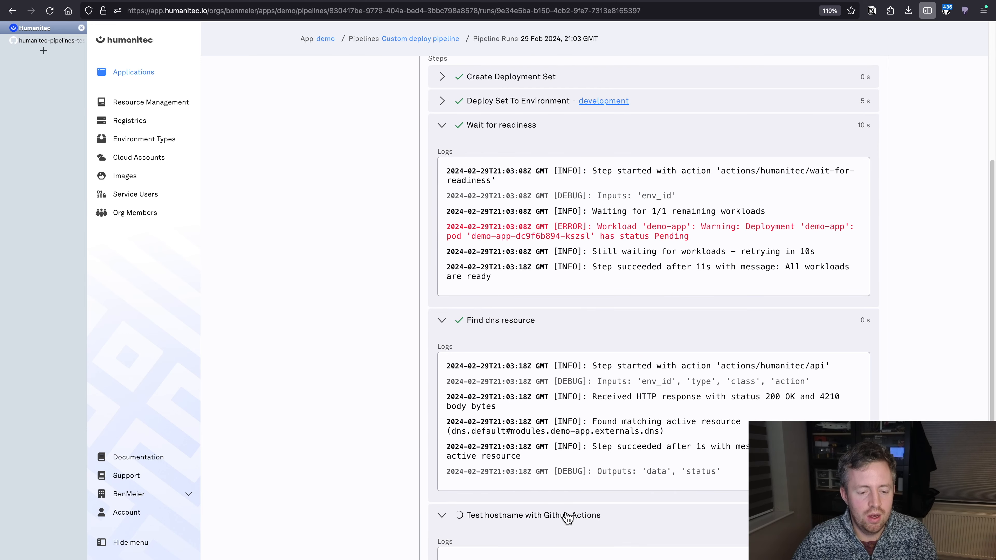